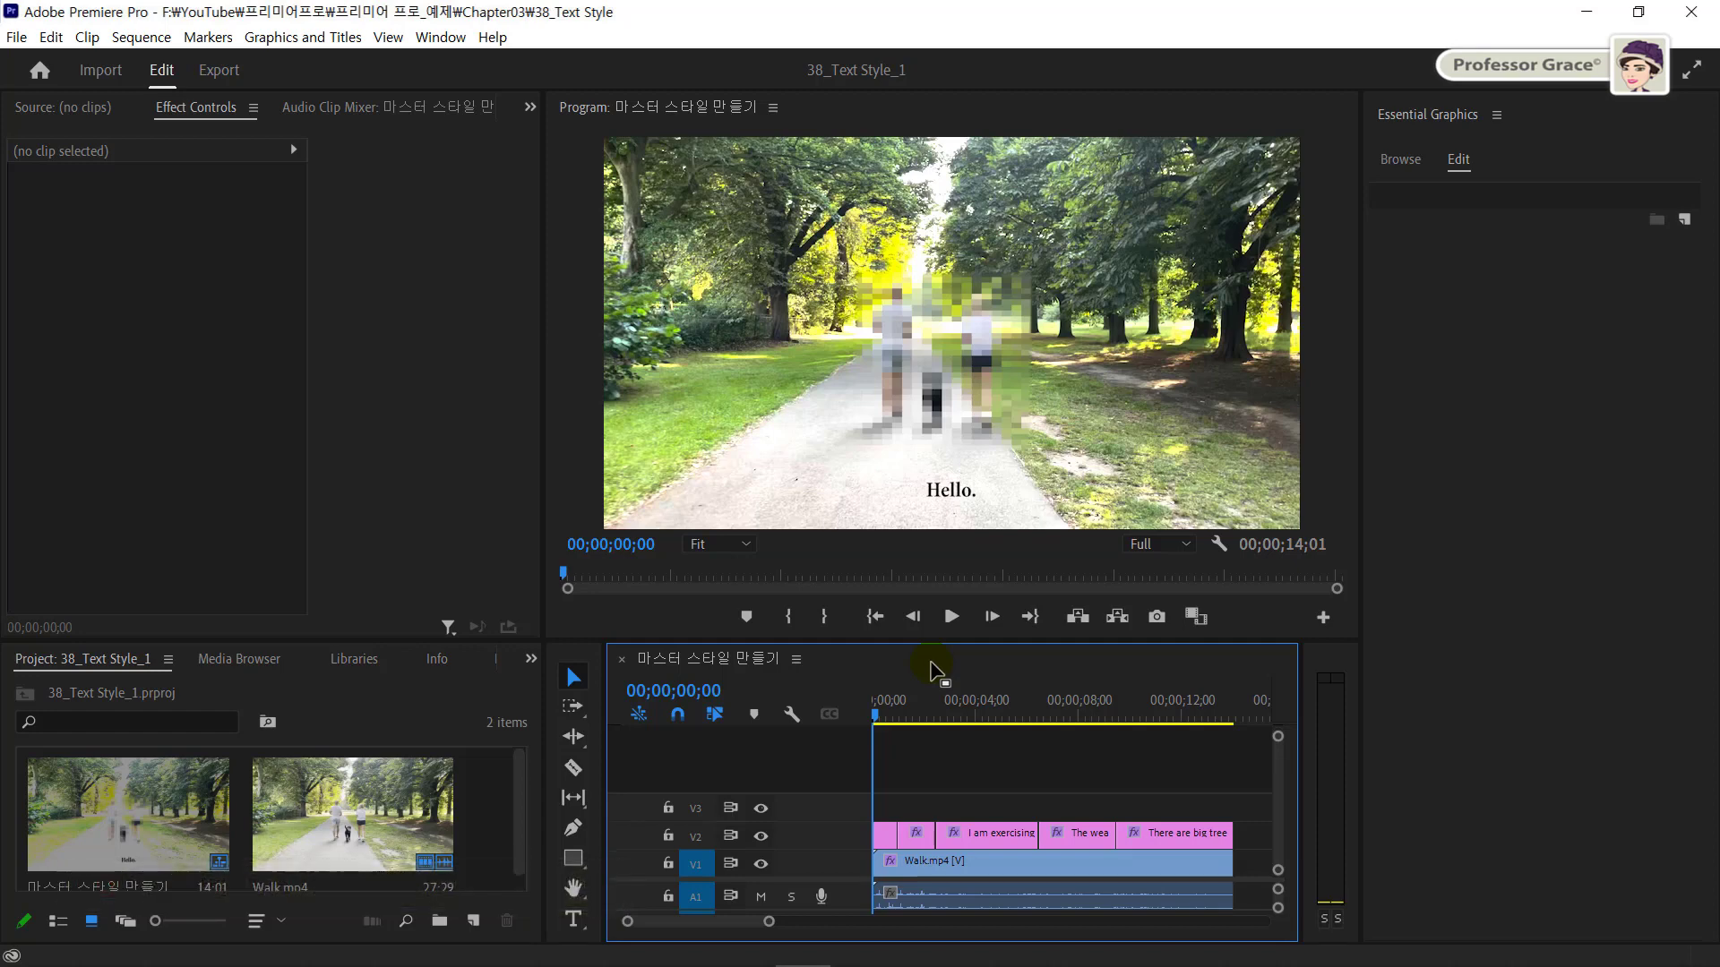
At 00;00;11;01, add the text "New Subtitle Style" to the video and place it just above the existing subtitle
{"action": "left_click", "coordinate": [882, 721]}
{"action": "left_click_drag", "start_coordinate": [889, 722], "coordinate": [1161, 826]}
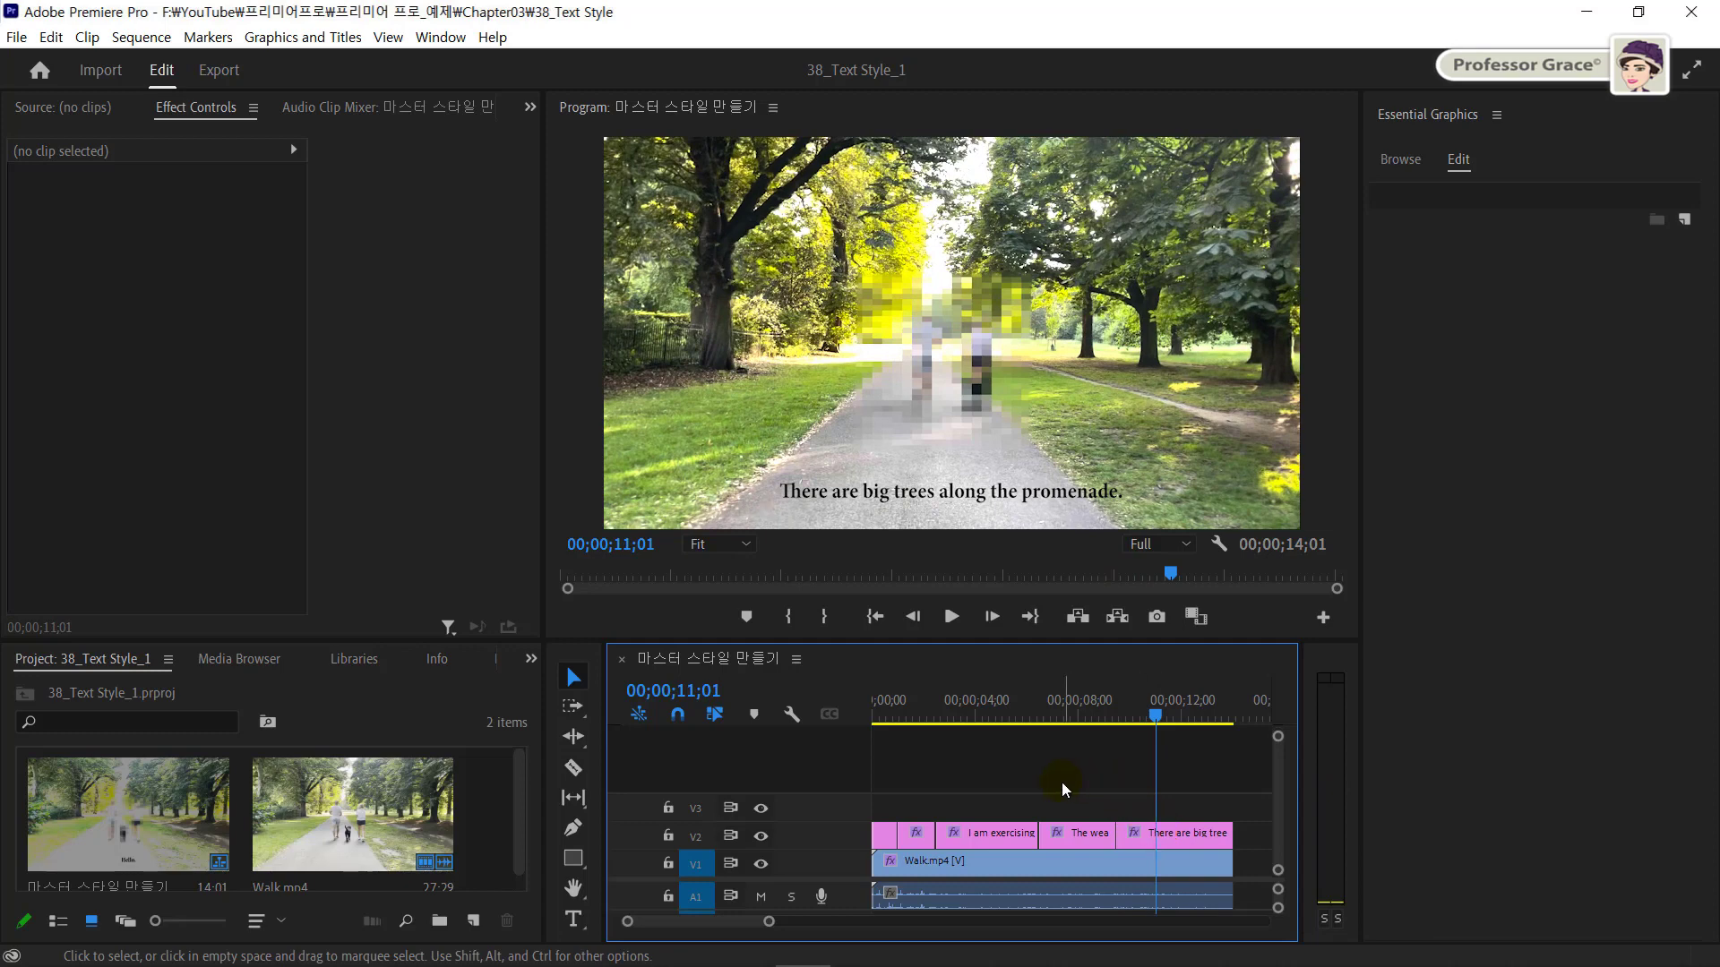
{"action": "key", "text": "t"}
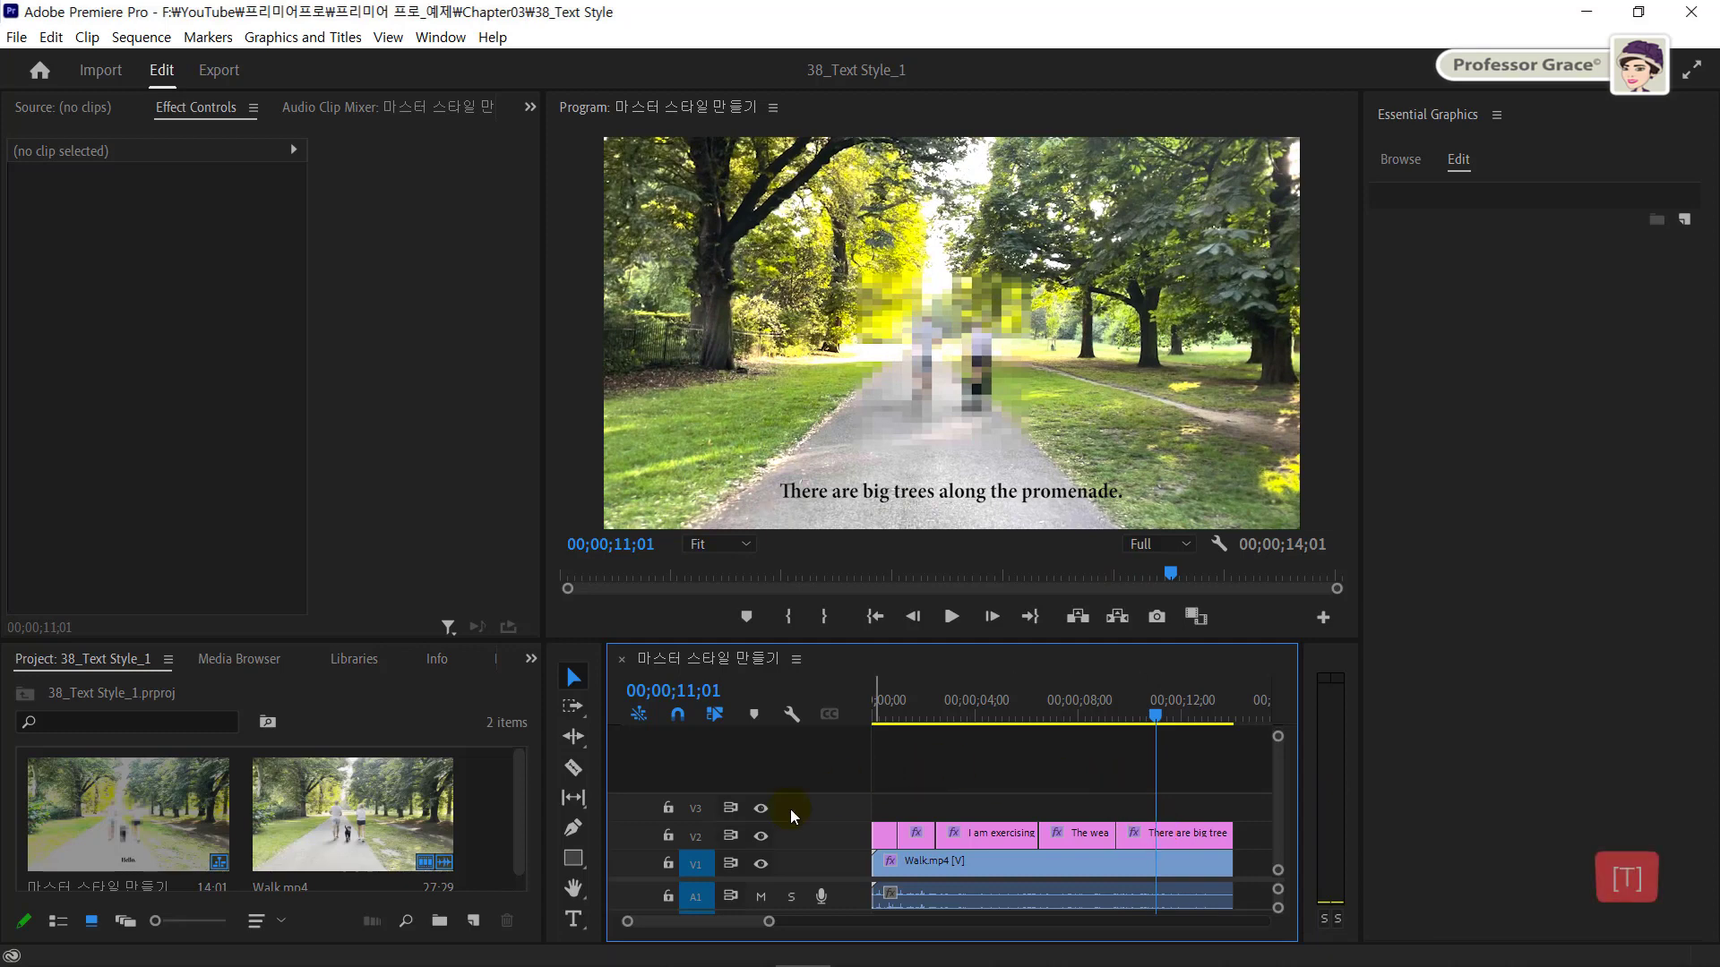
{"action": "left_click", "coordinate": [579, 923]}
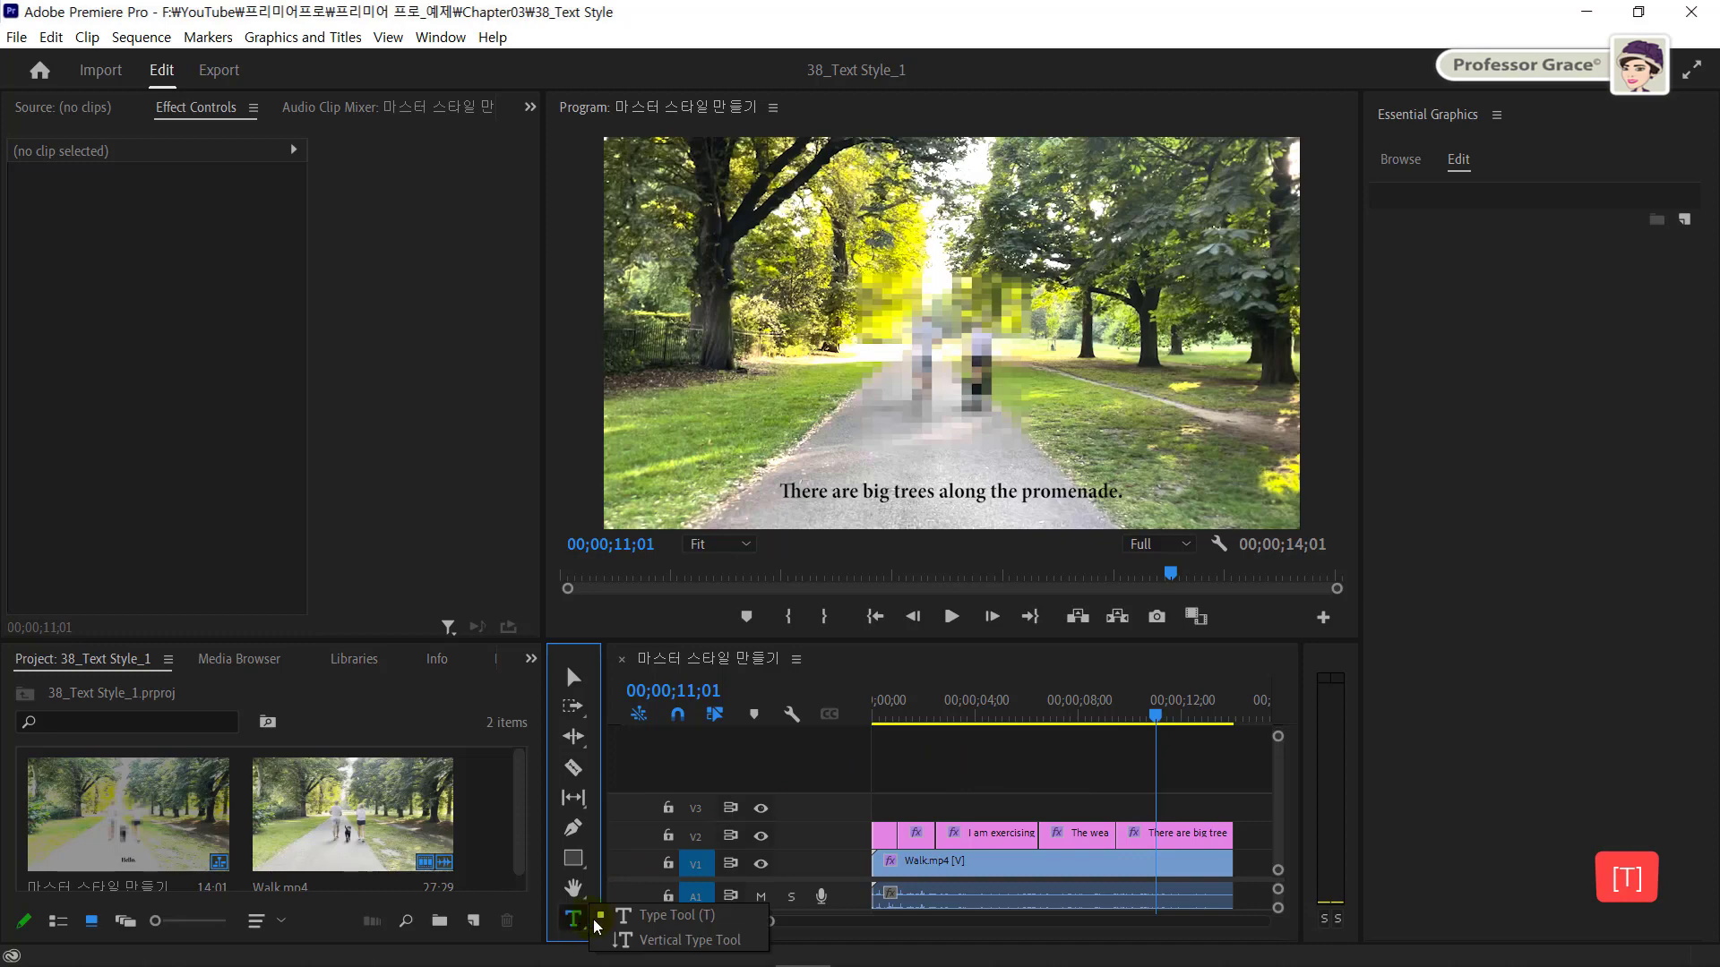
{"action": "left_click", "coordinate": [641, 918]}
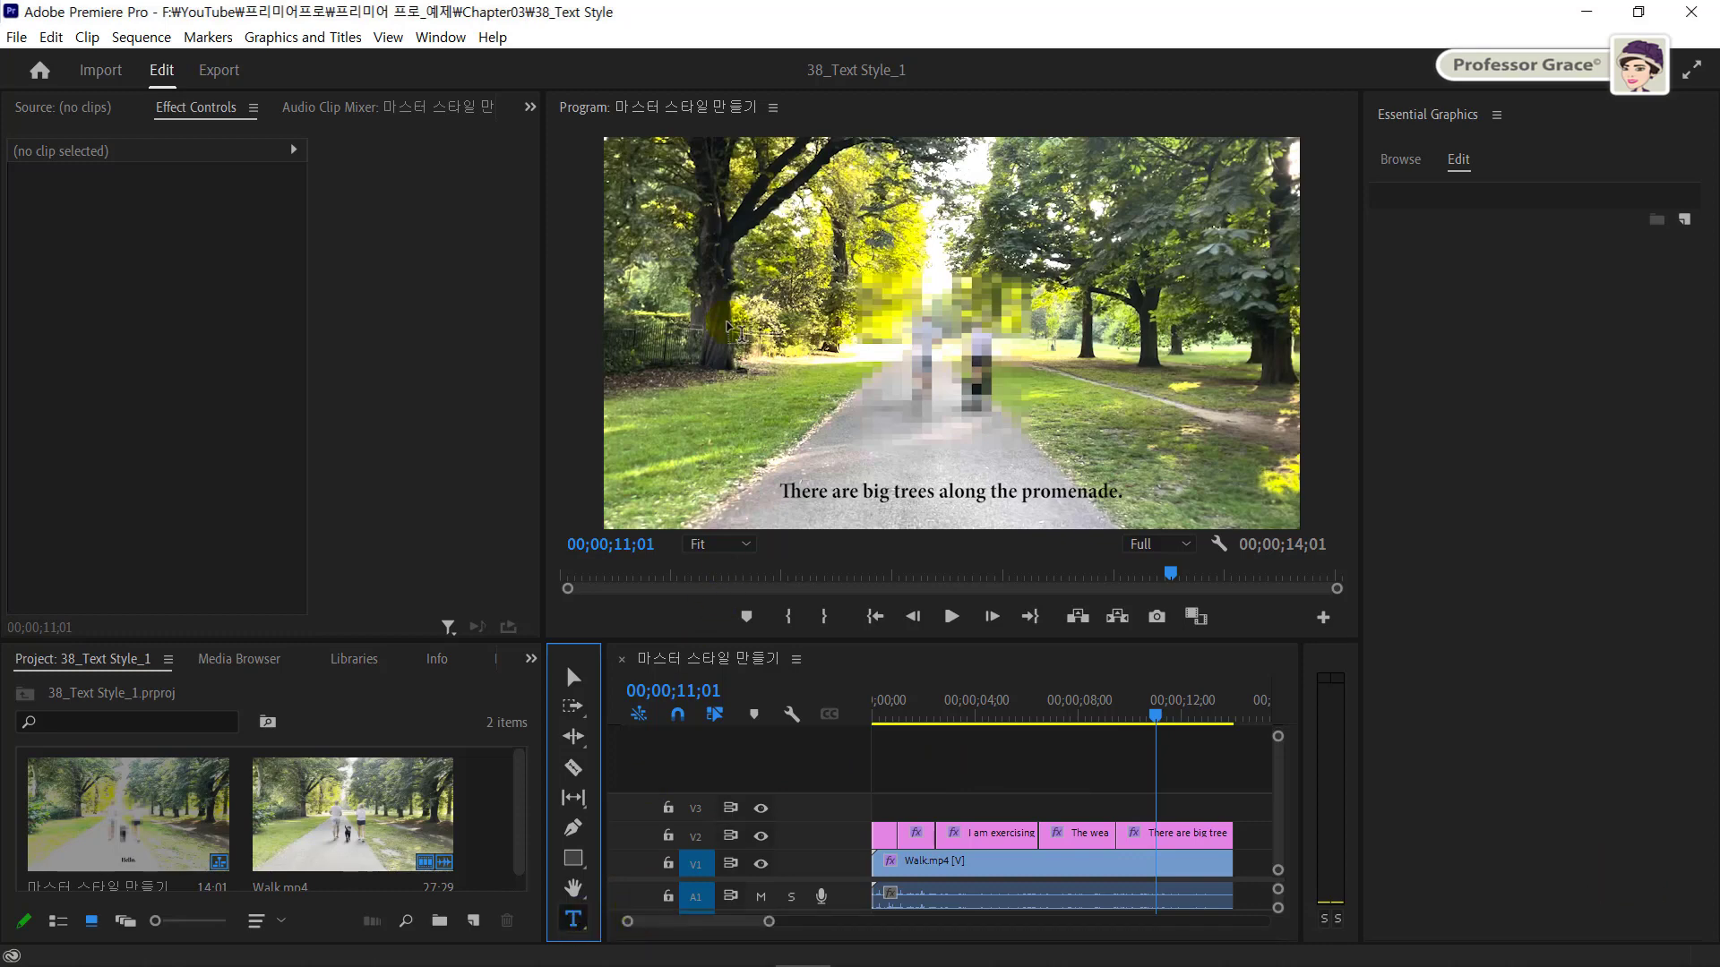
{"action": "left_click", "coordinate": [685, 347]}
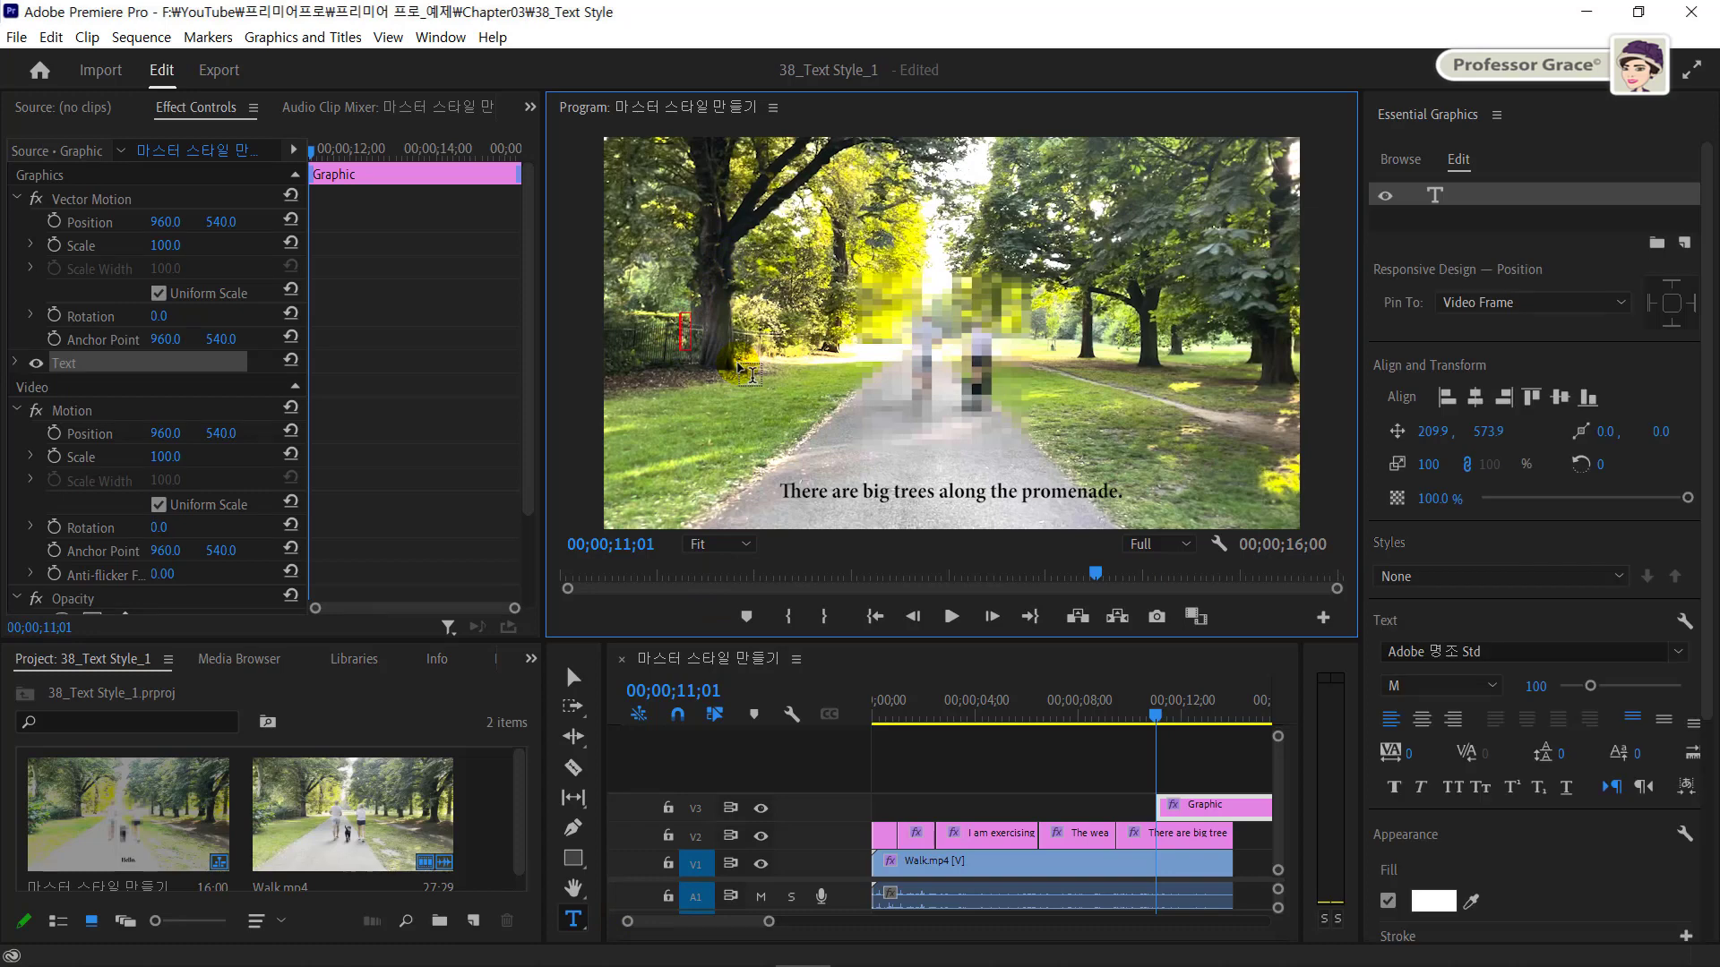
{"action": "type", "text": "New S"}
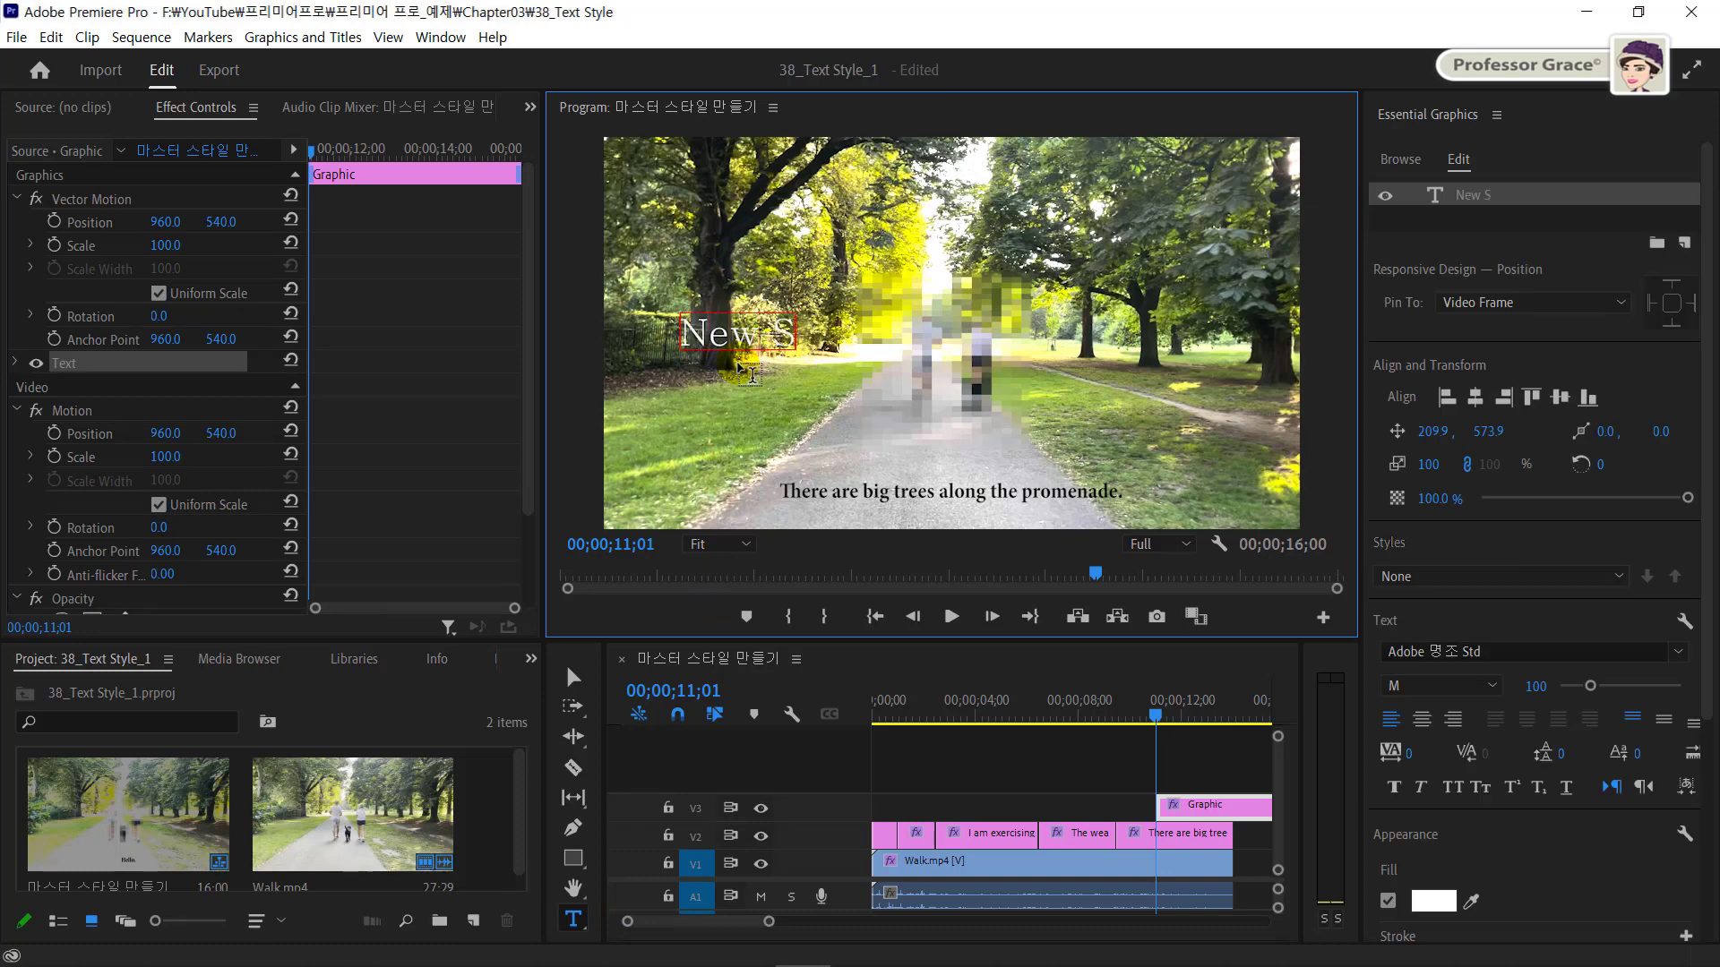
{"action": "type", "text": "ubtitle Style"}
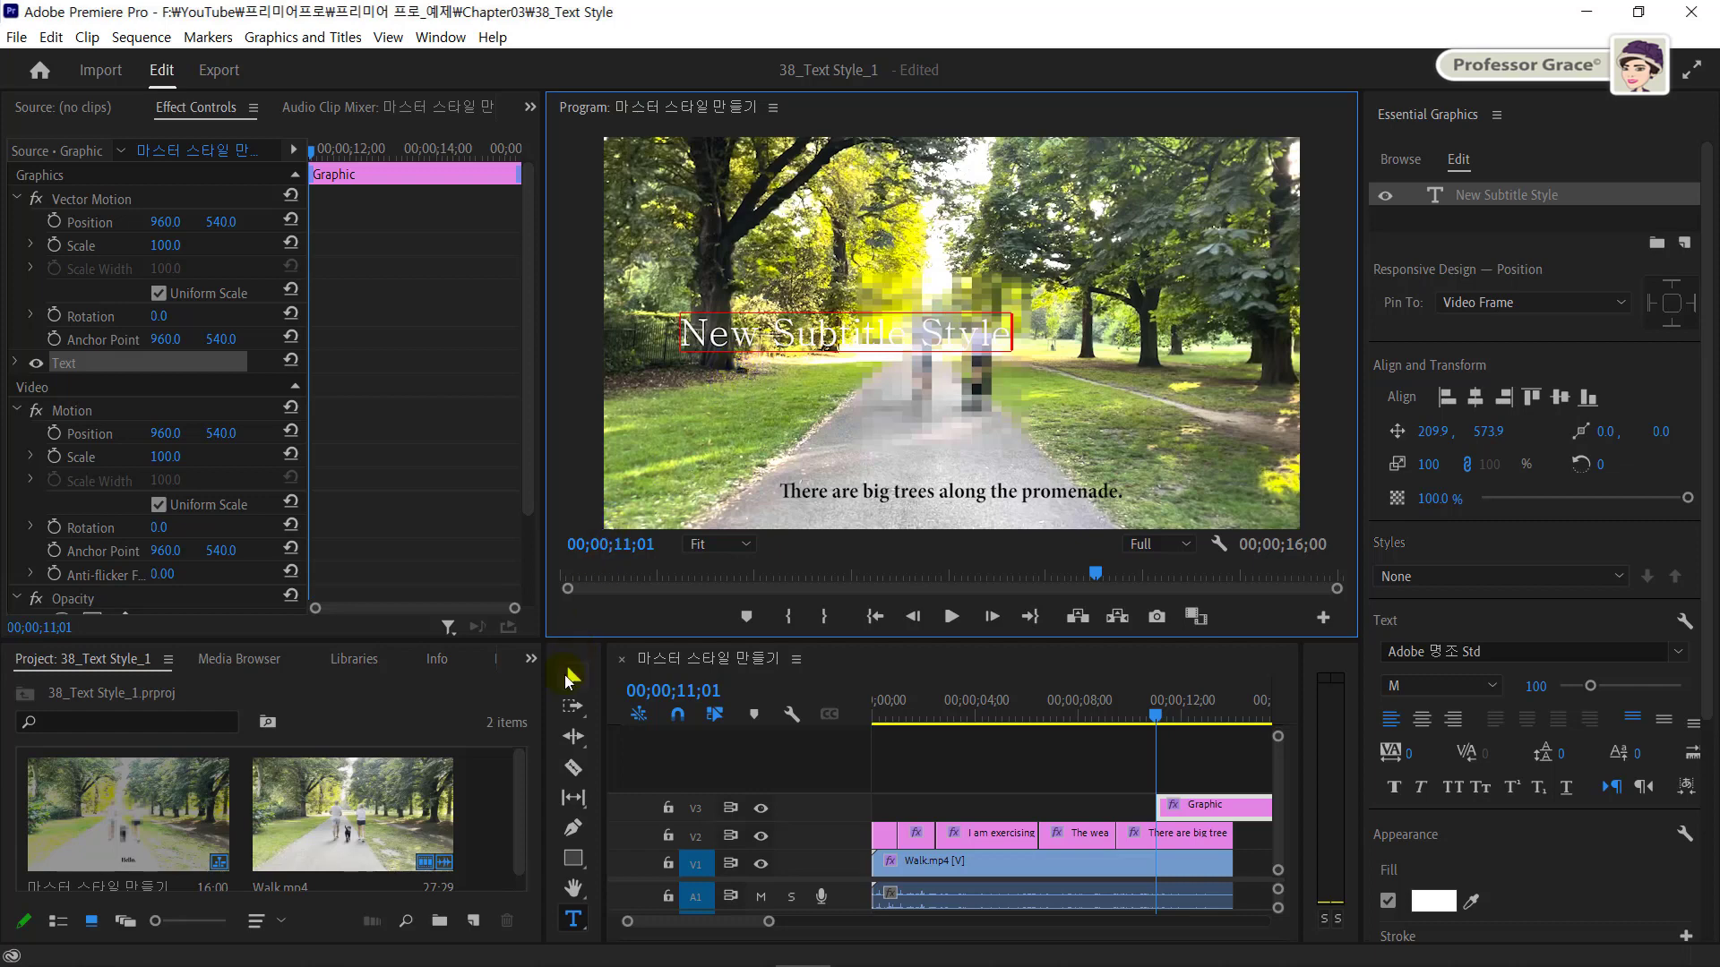
{"action": "left_click", "coordinate": [567, 679]}
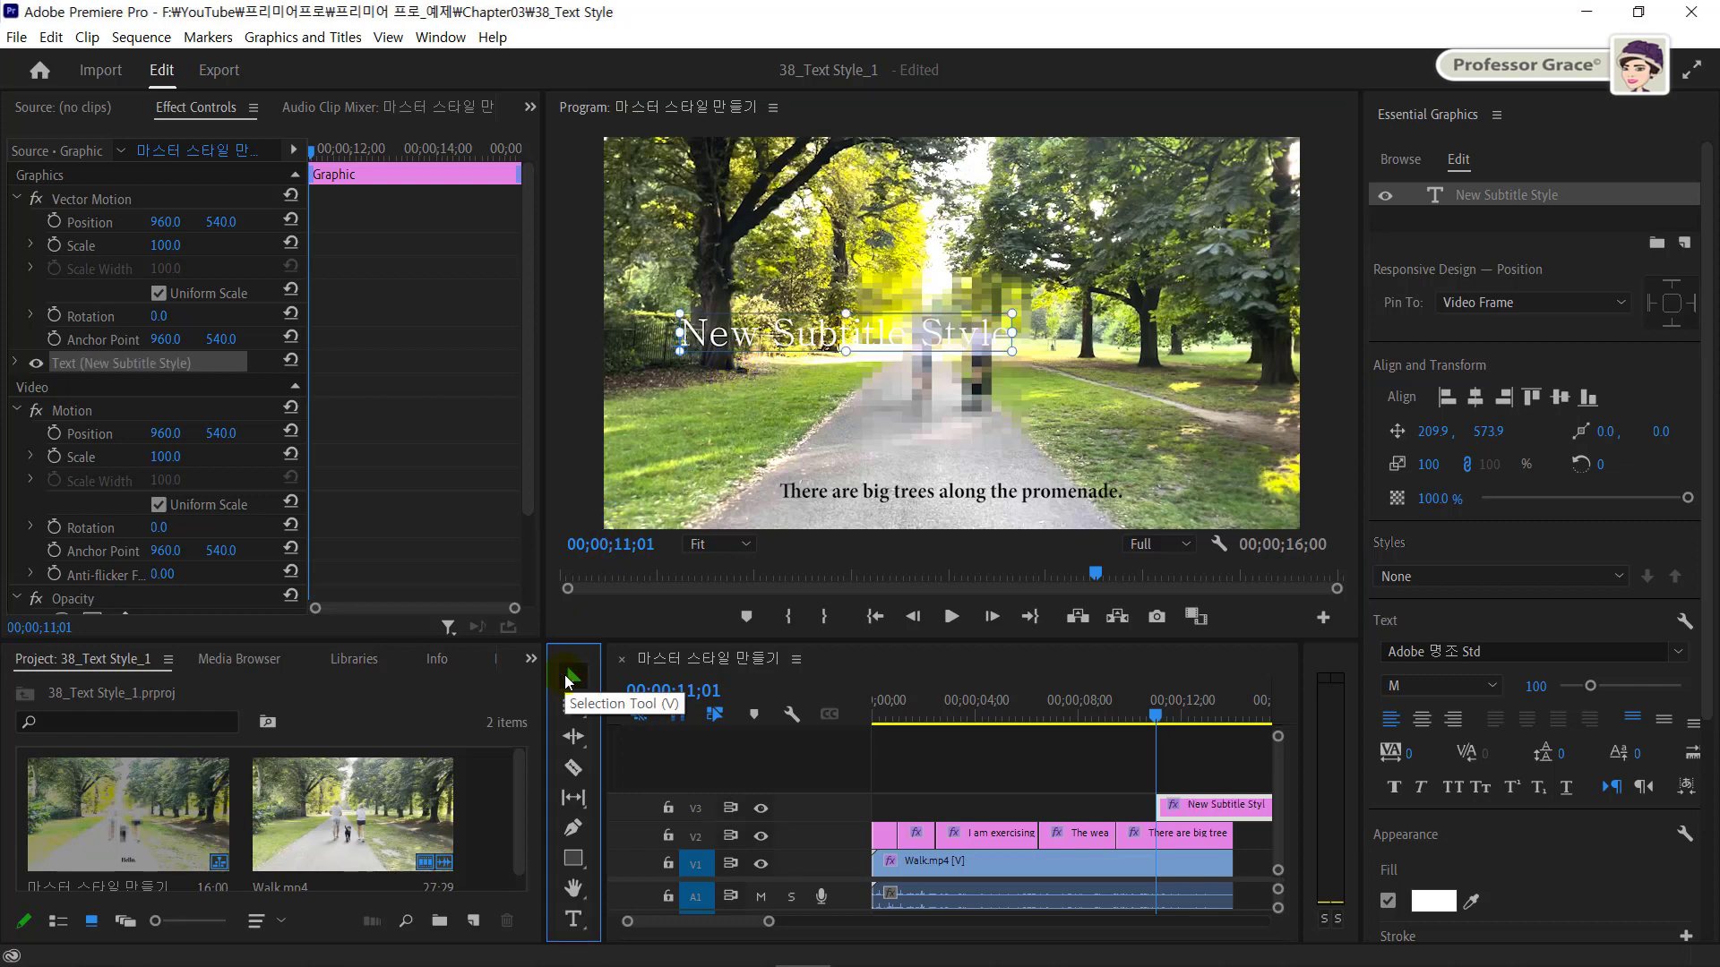
{"action": "left_click_drag", "start_coordinate": [814, 339], "coordinate": [884, 434]}
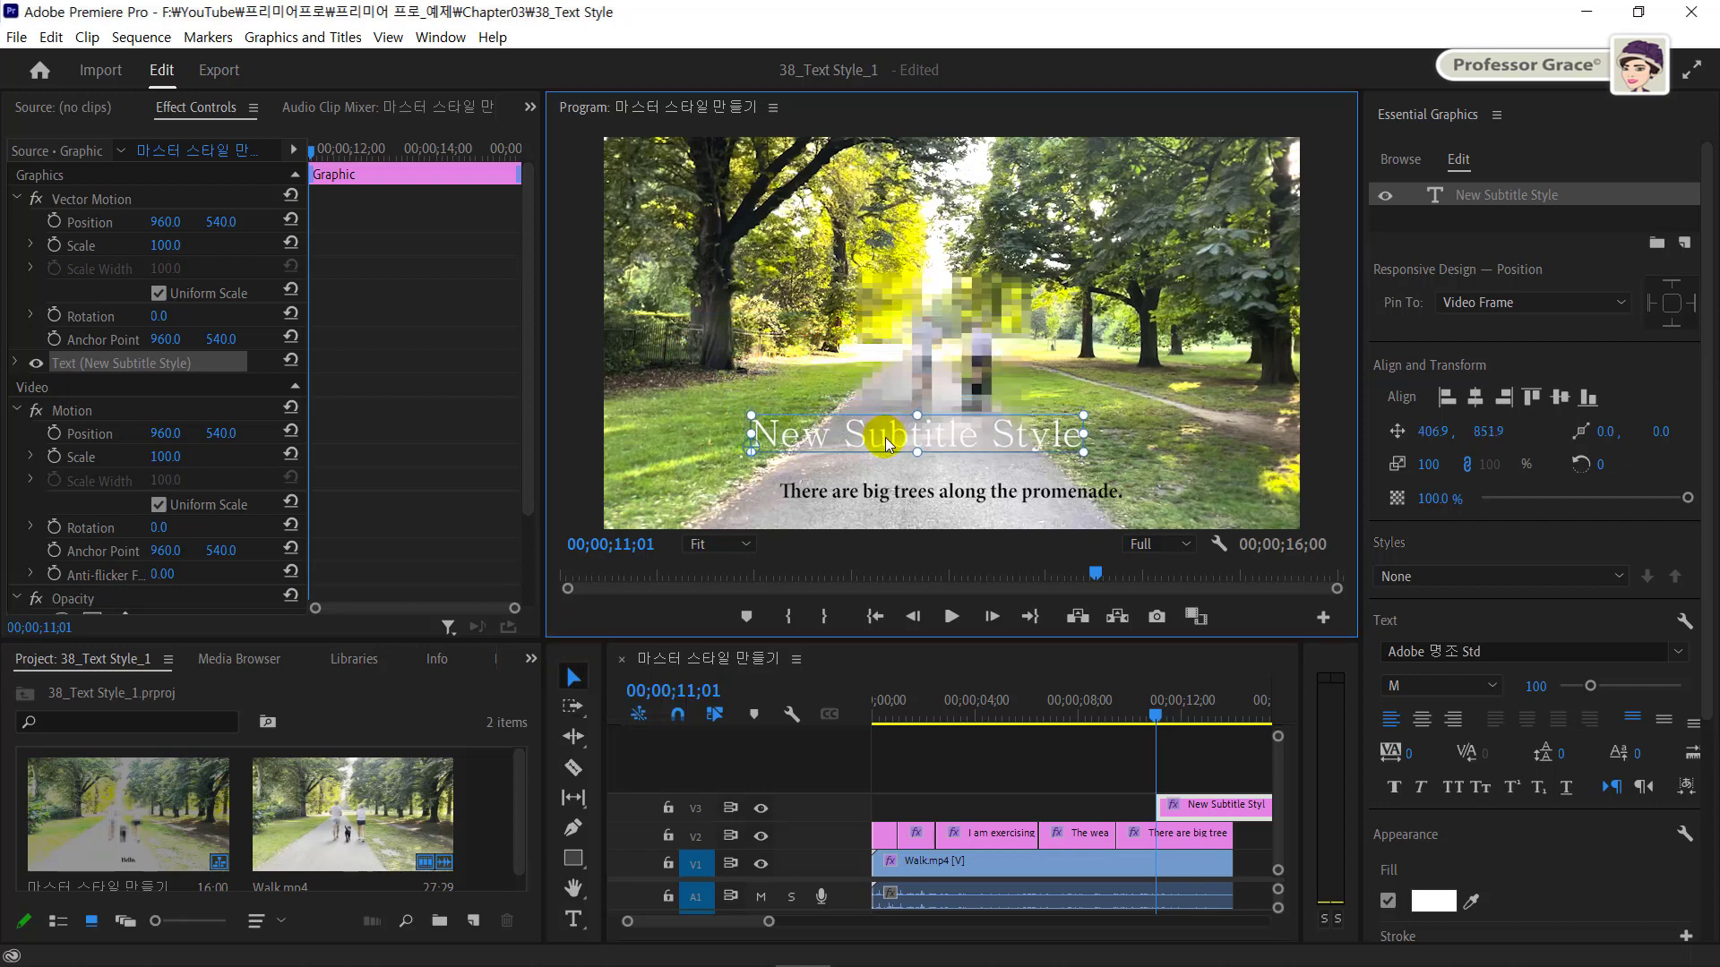
Set the new text's font to Myriad Pro with the Semibold style
{"action": "left_click", "coordinate": [1677, 651]}
{"action": "scroll", "coordinate": [1652, 555], "scroll_direction": "down", "scroll_amount": 20}
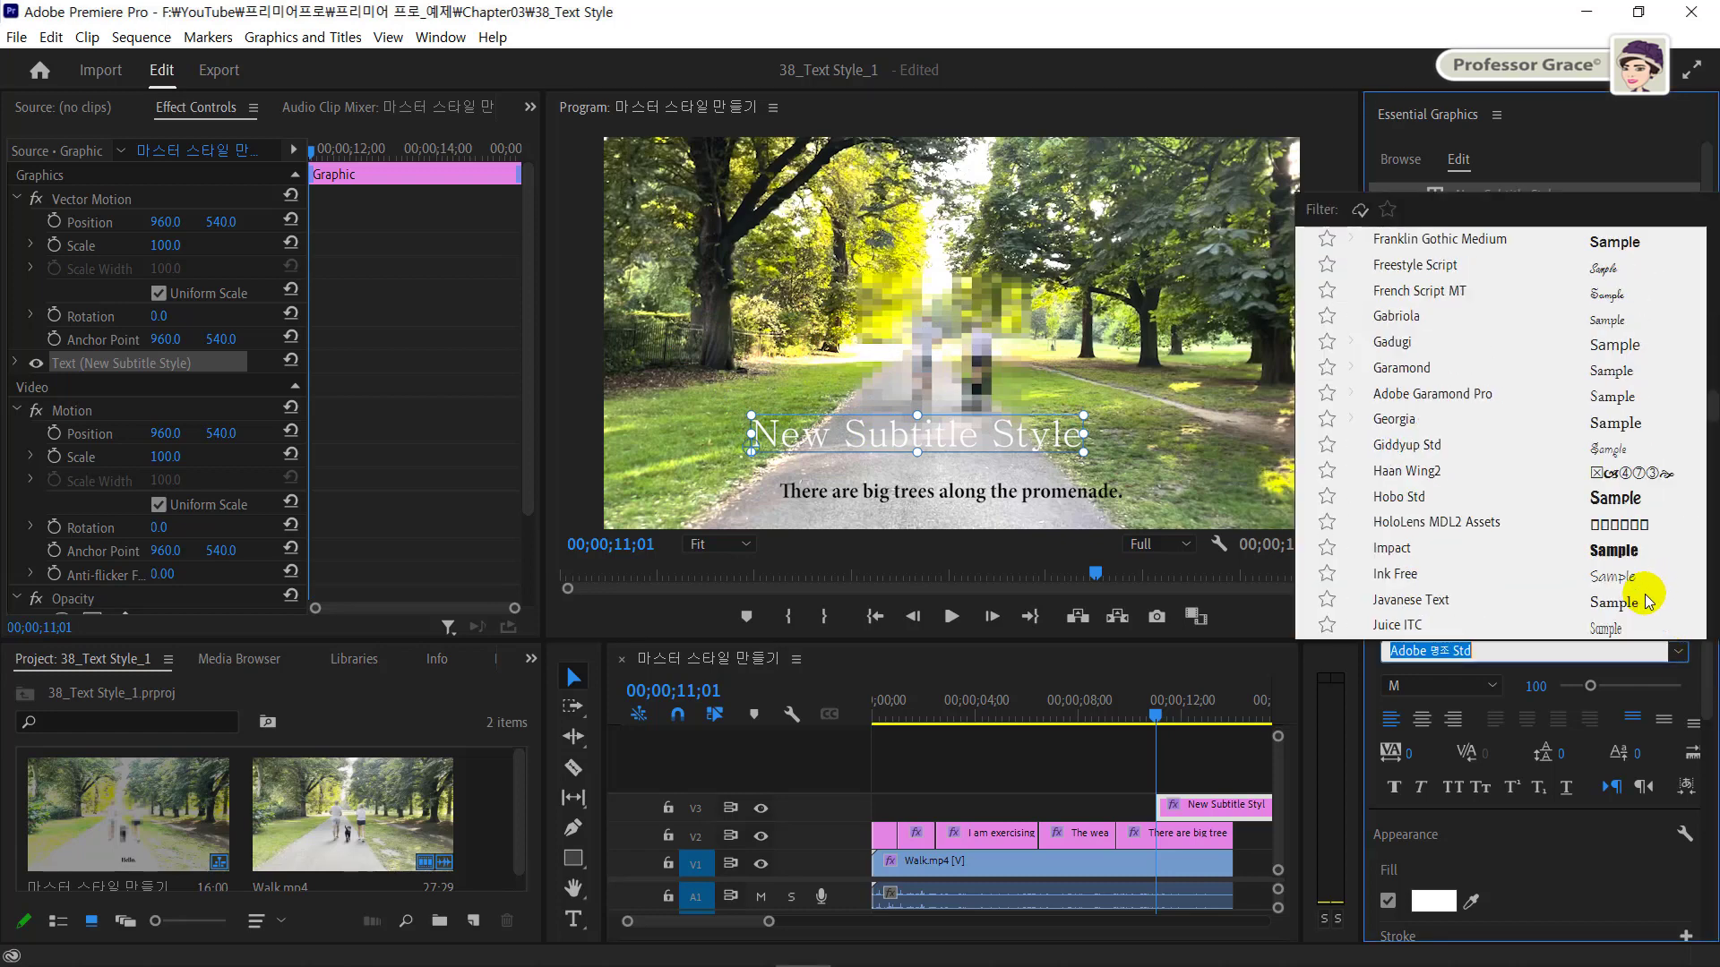
{"action": "scroll", "coordinate": [1501, 550], "scroll_direction": "down", "scroll_amount": 1}
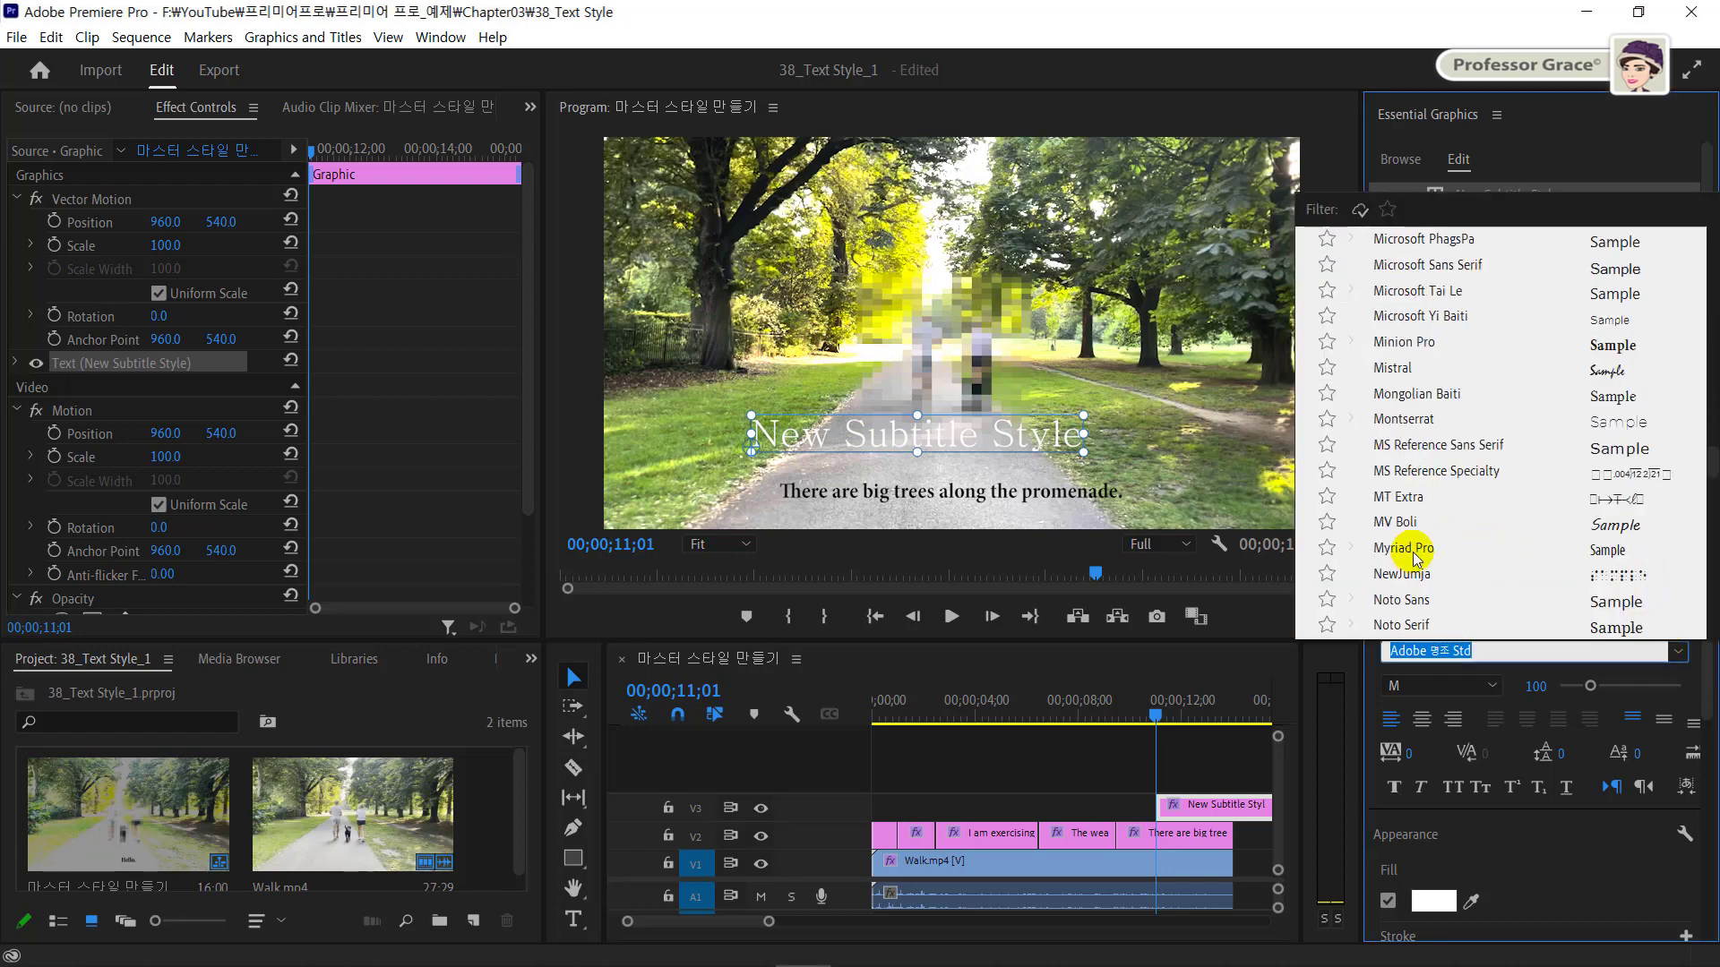
{"action": "left_click", "coordinate": [1415, 557]}
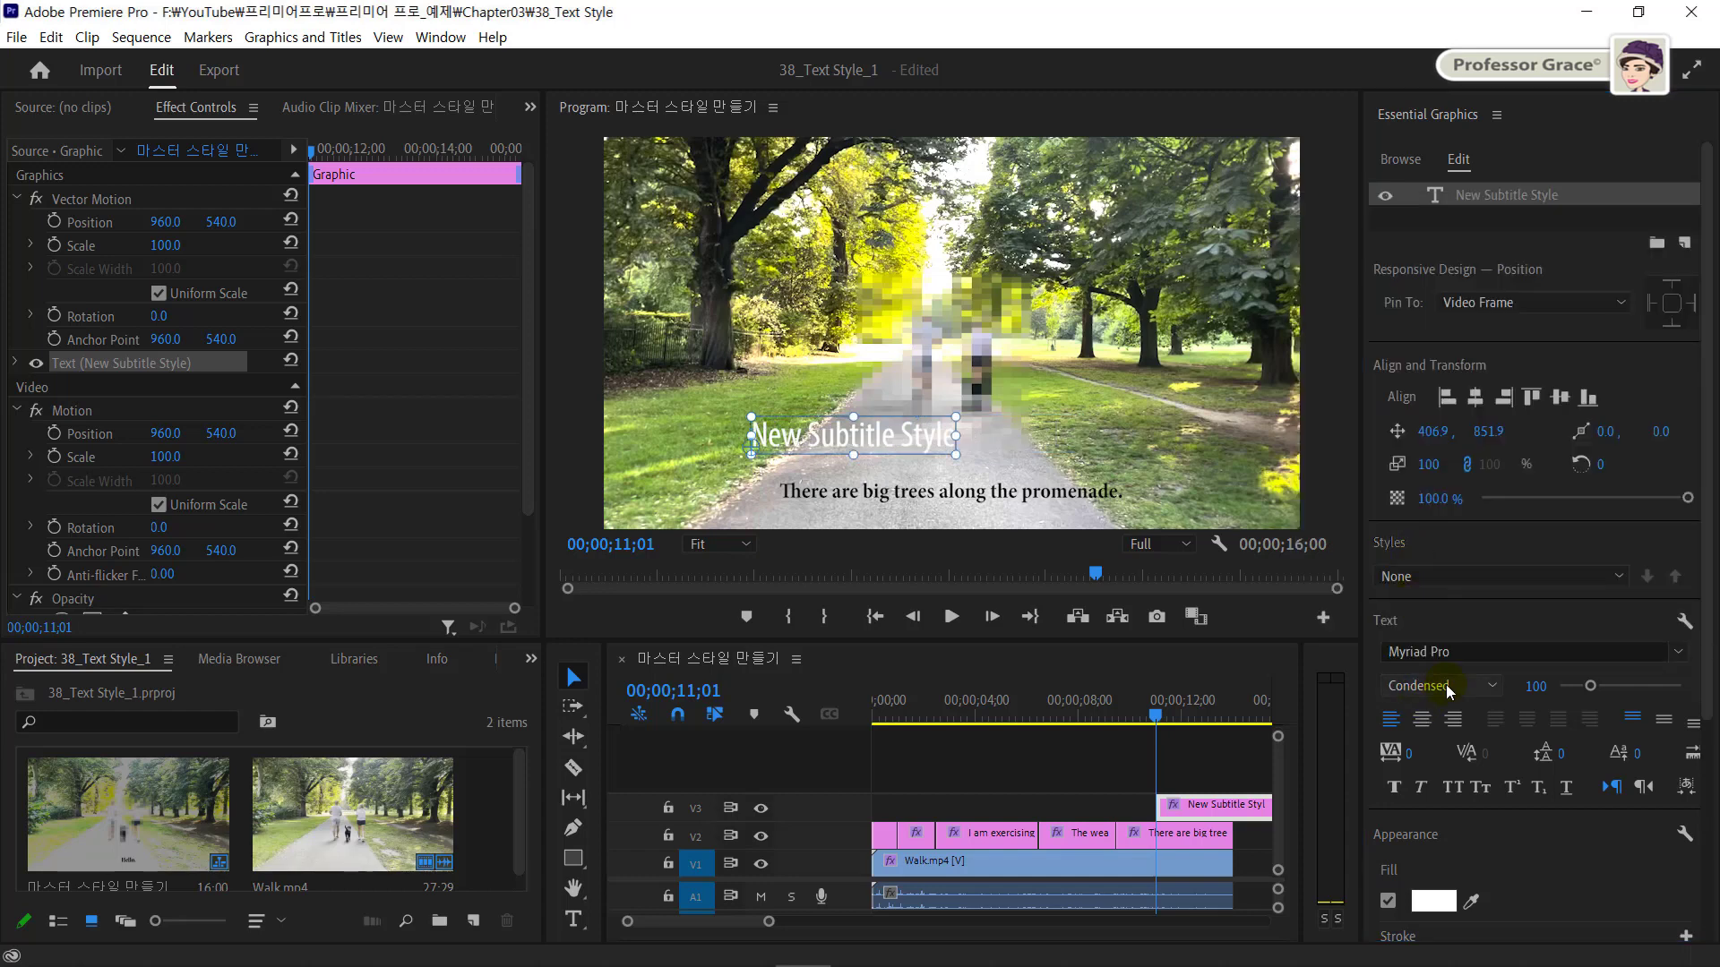
{"action": "left_click", "coordinate": [1446, 685]}
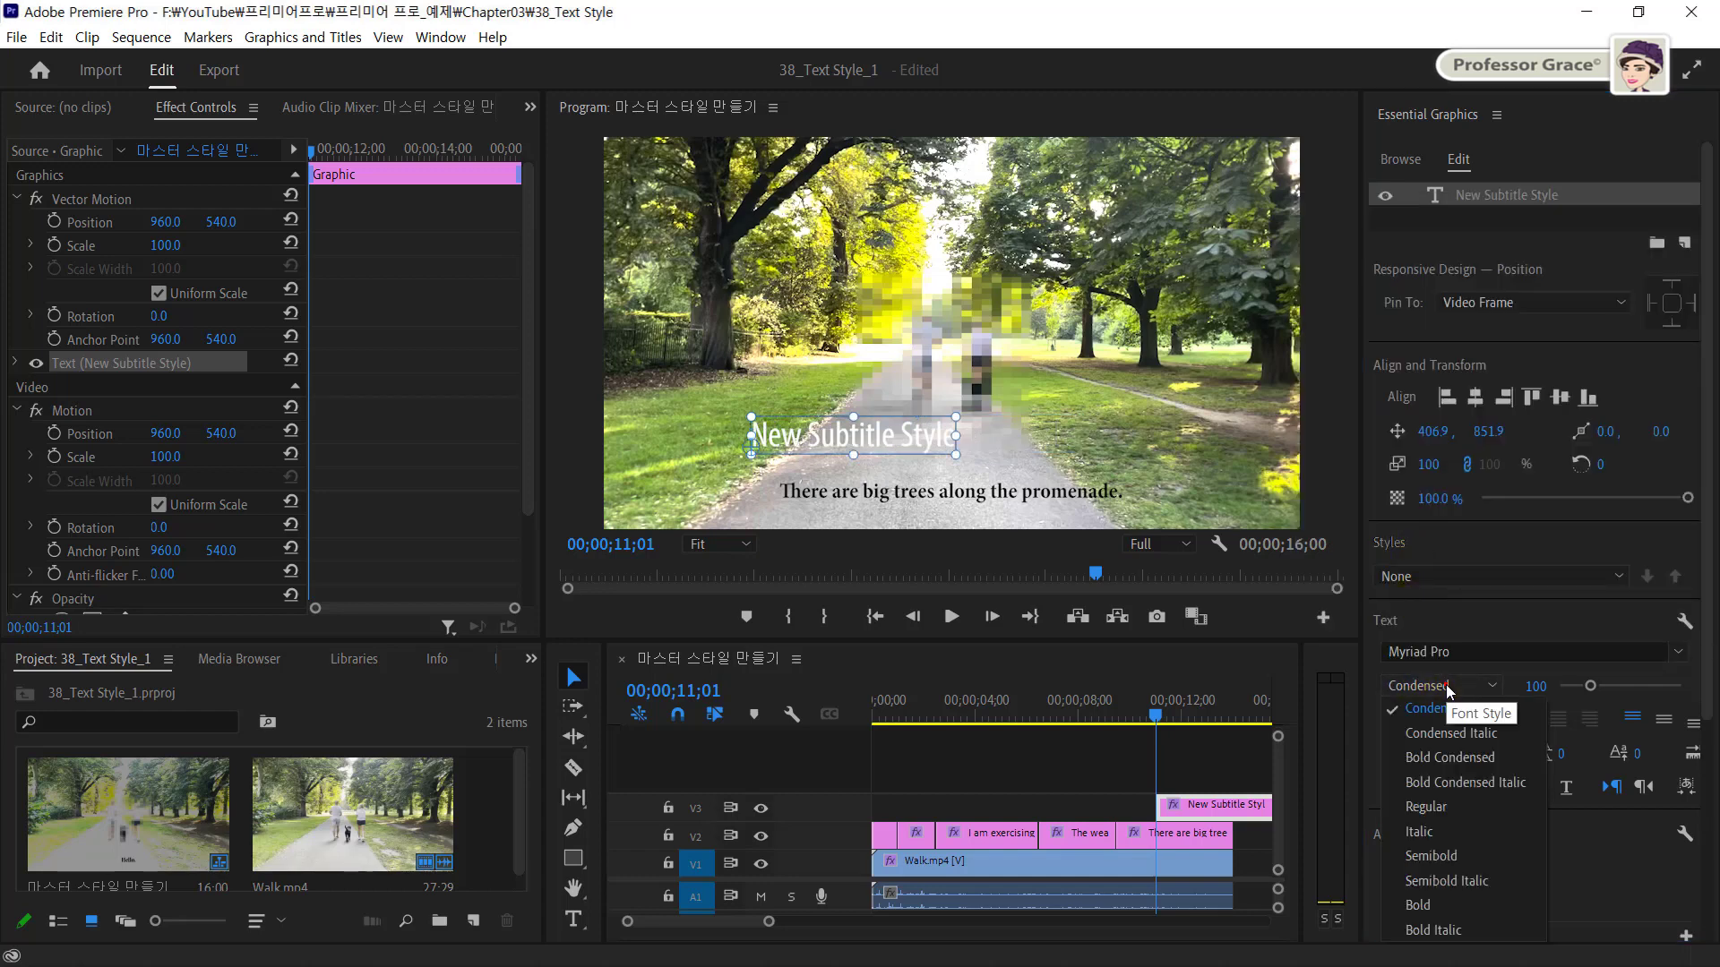
{"action": "left_click", "coordinate": [1457, 856]}
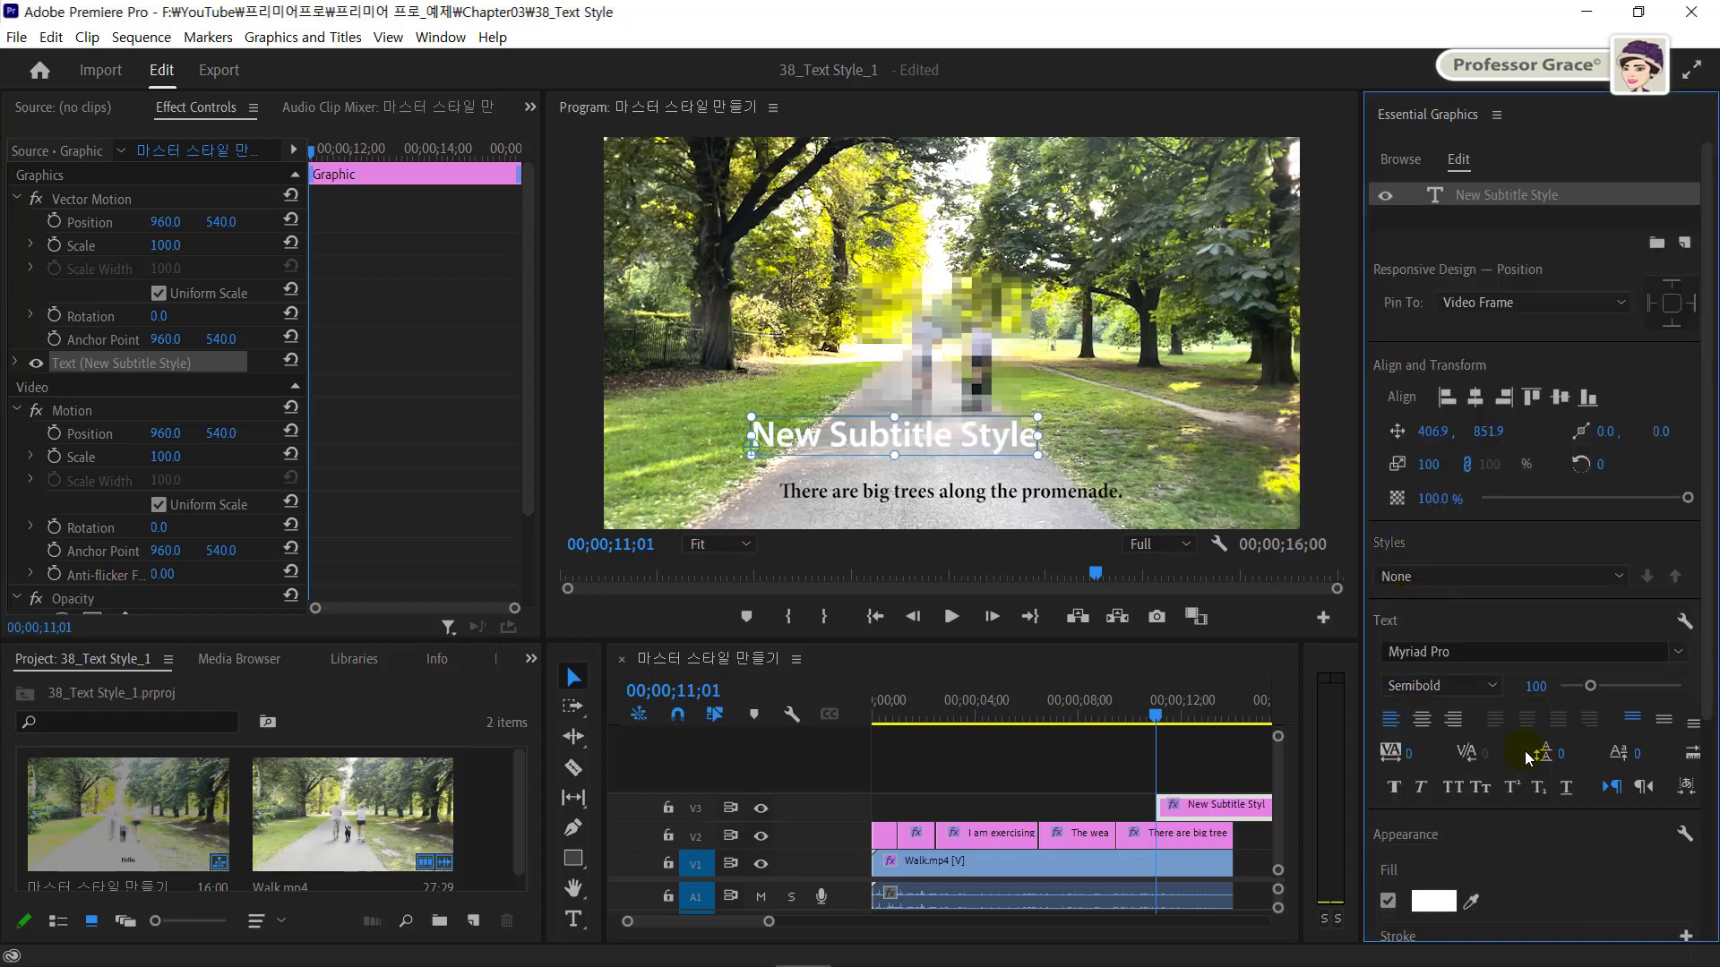
Set the "New Subtitle Style" text's font size to 60 and center-align it
{"action": "left_click", "coordinate": [1537, 689]}
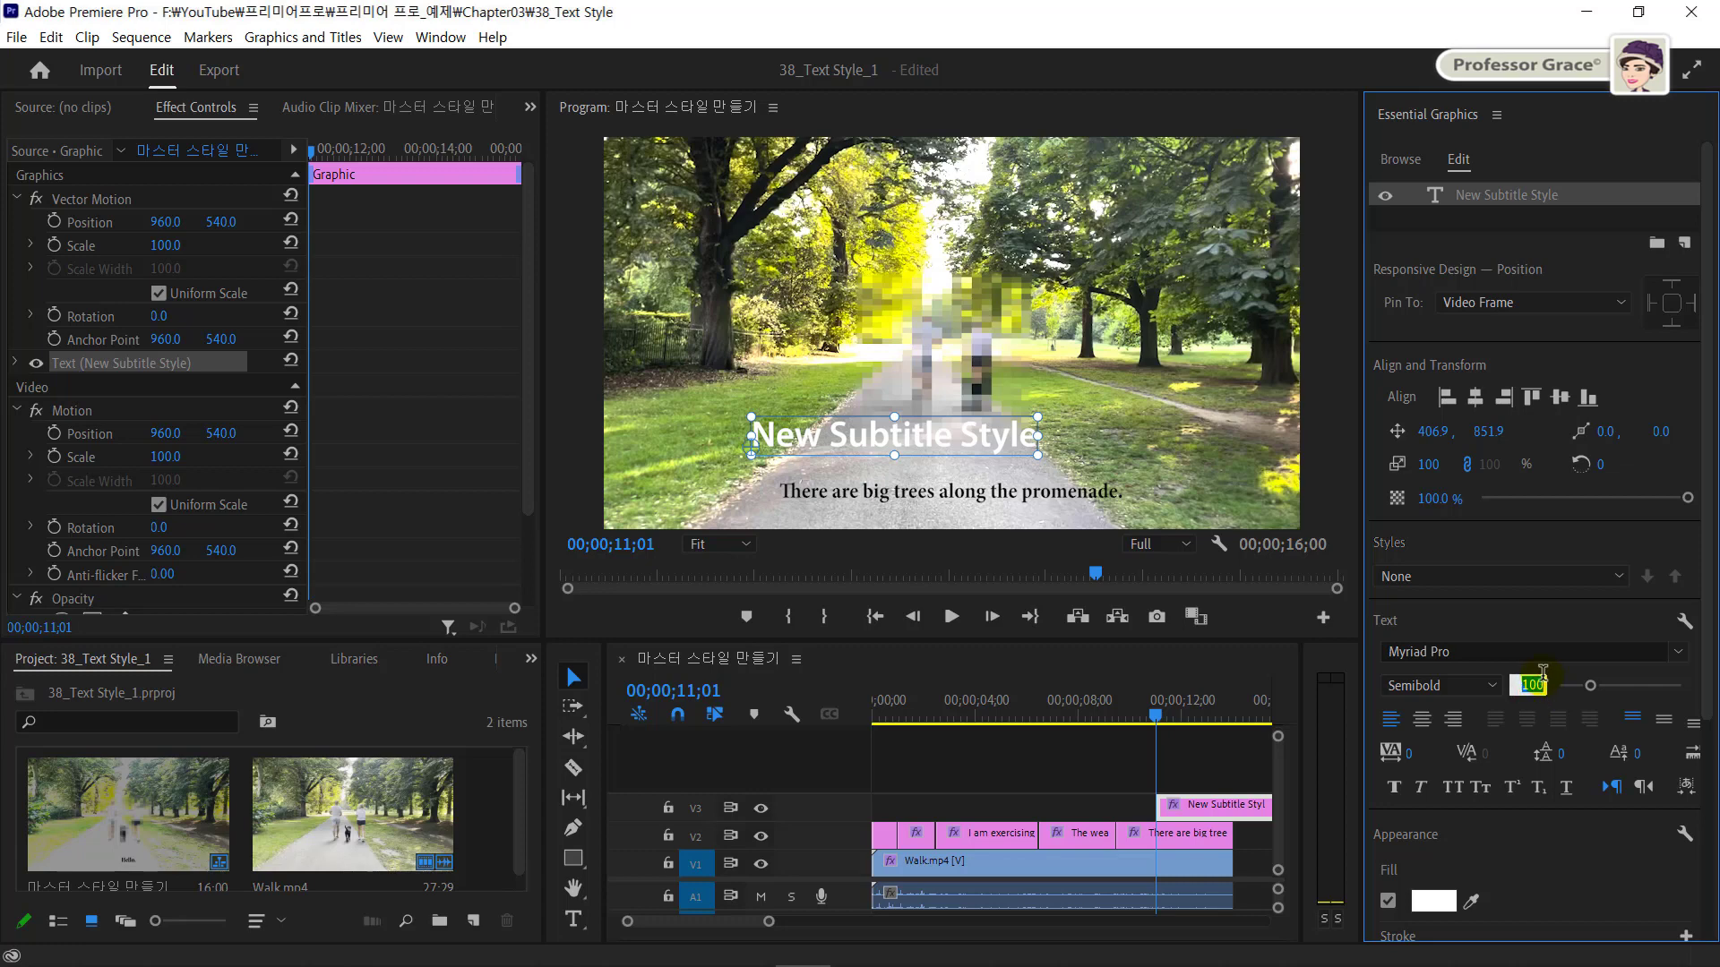
{"action": "type", "text": "60"}
{"action": "key", "text": "Return"}
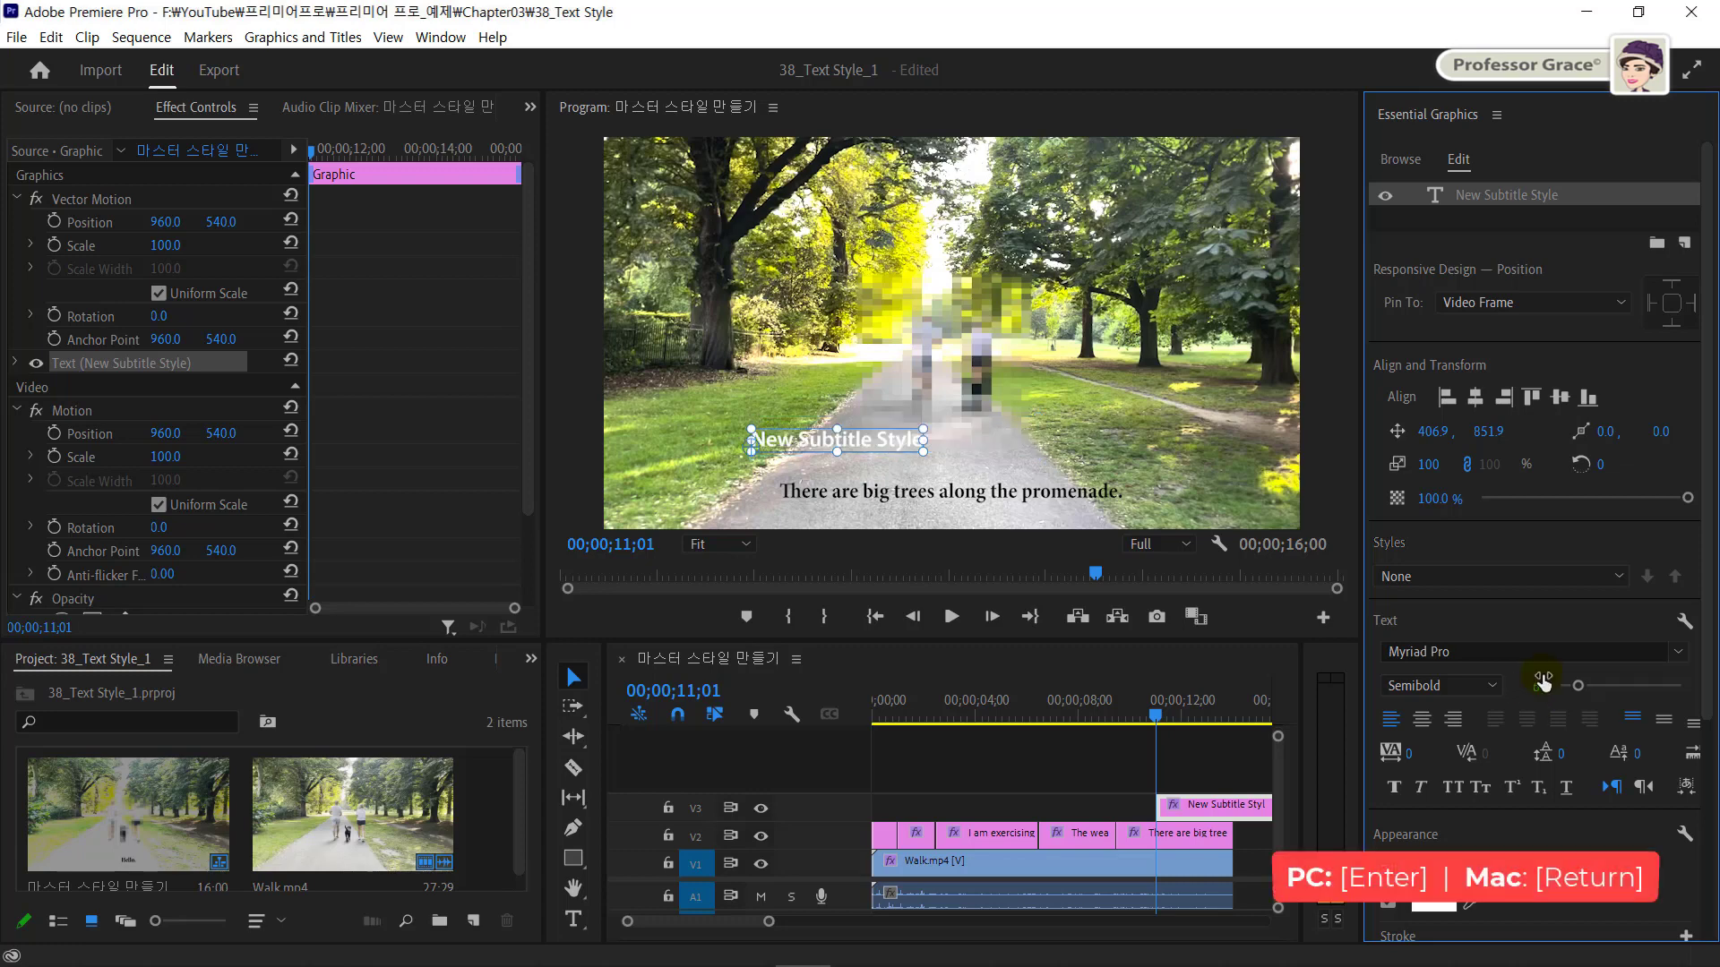
{"action": "left_click", "coordinate": [1425, 721]}
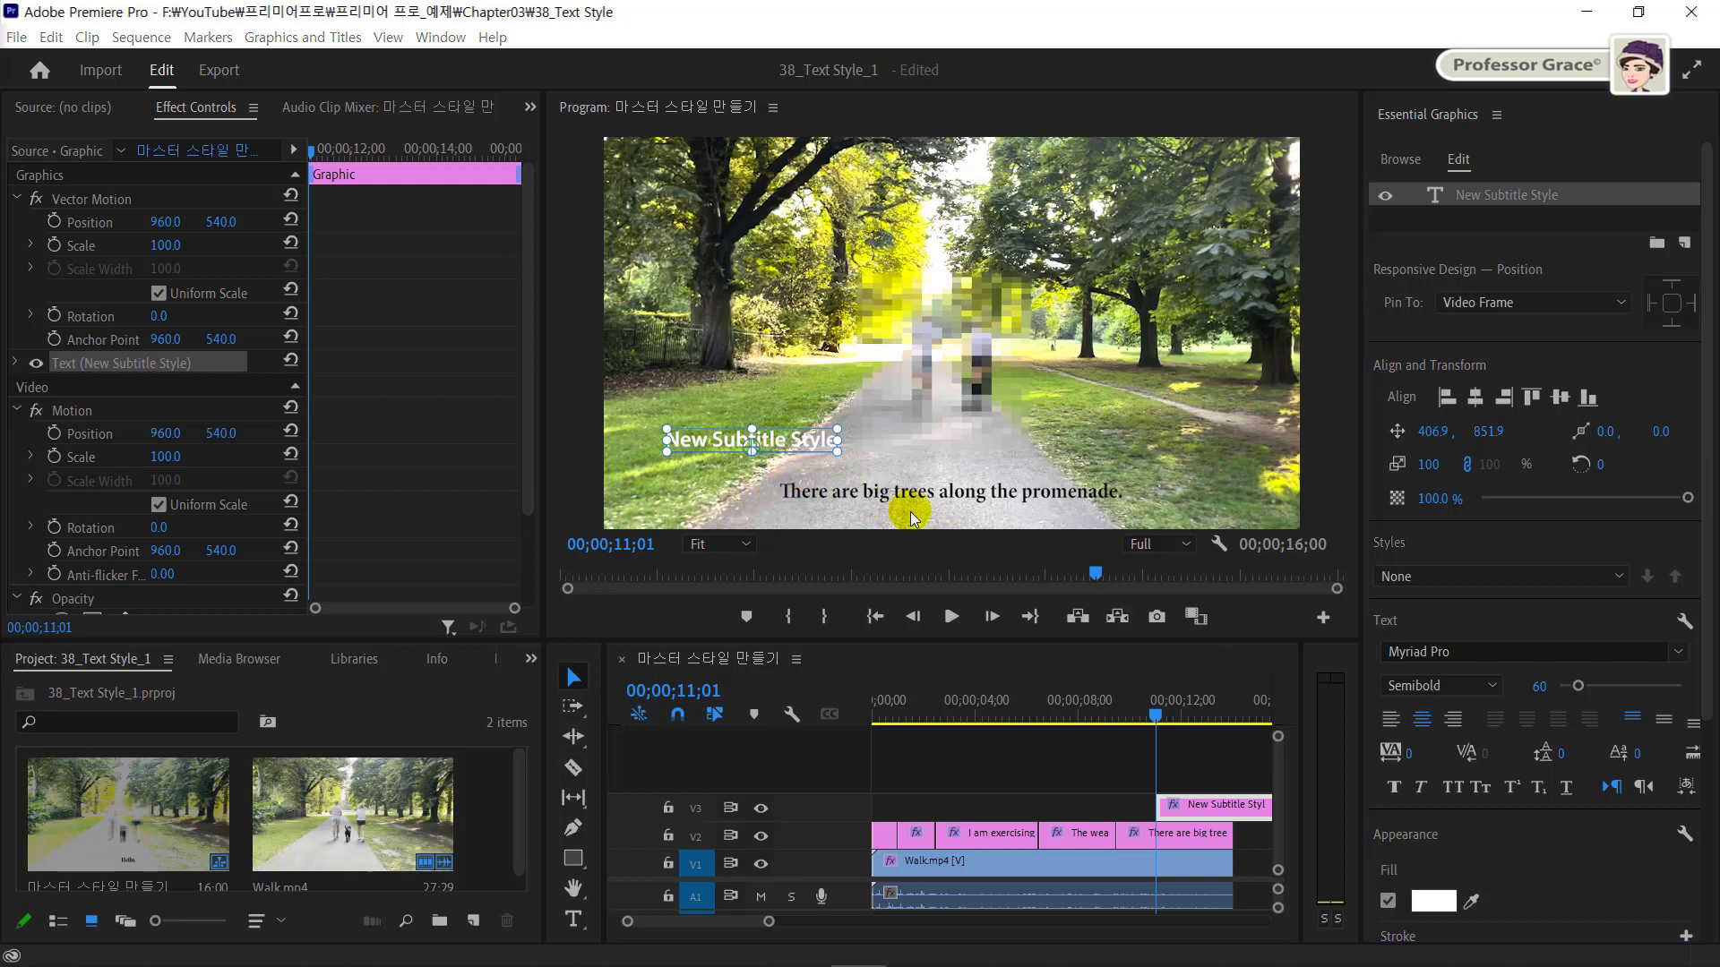
Enable a background behind the "New Subtitle Style" text and set its colour to 3A5230
{"action": "scroll", "coordinate": [1444, 839], "scroll_direction": "down", "scroll_amount": 3}
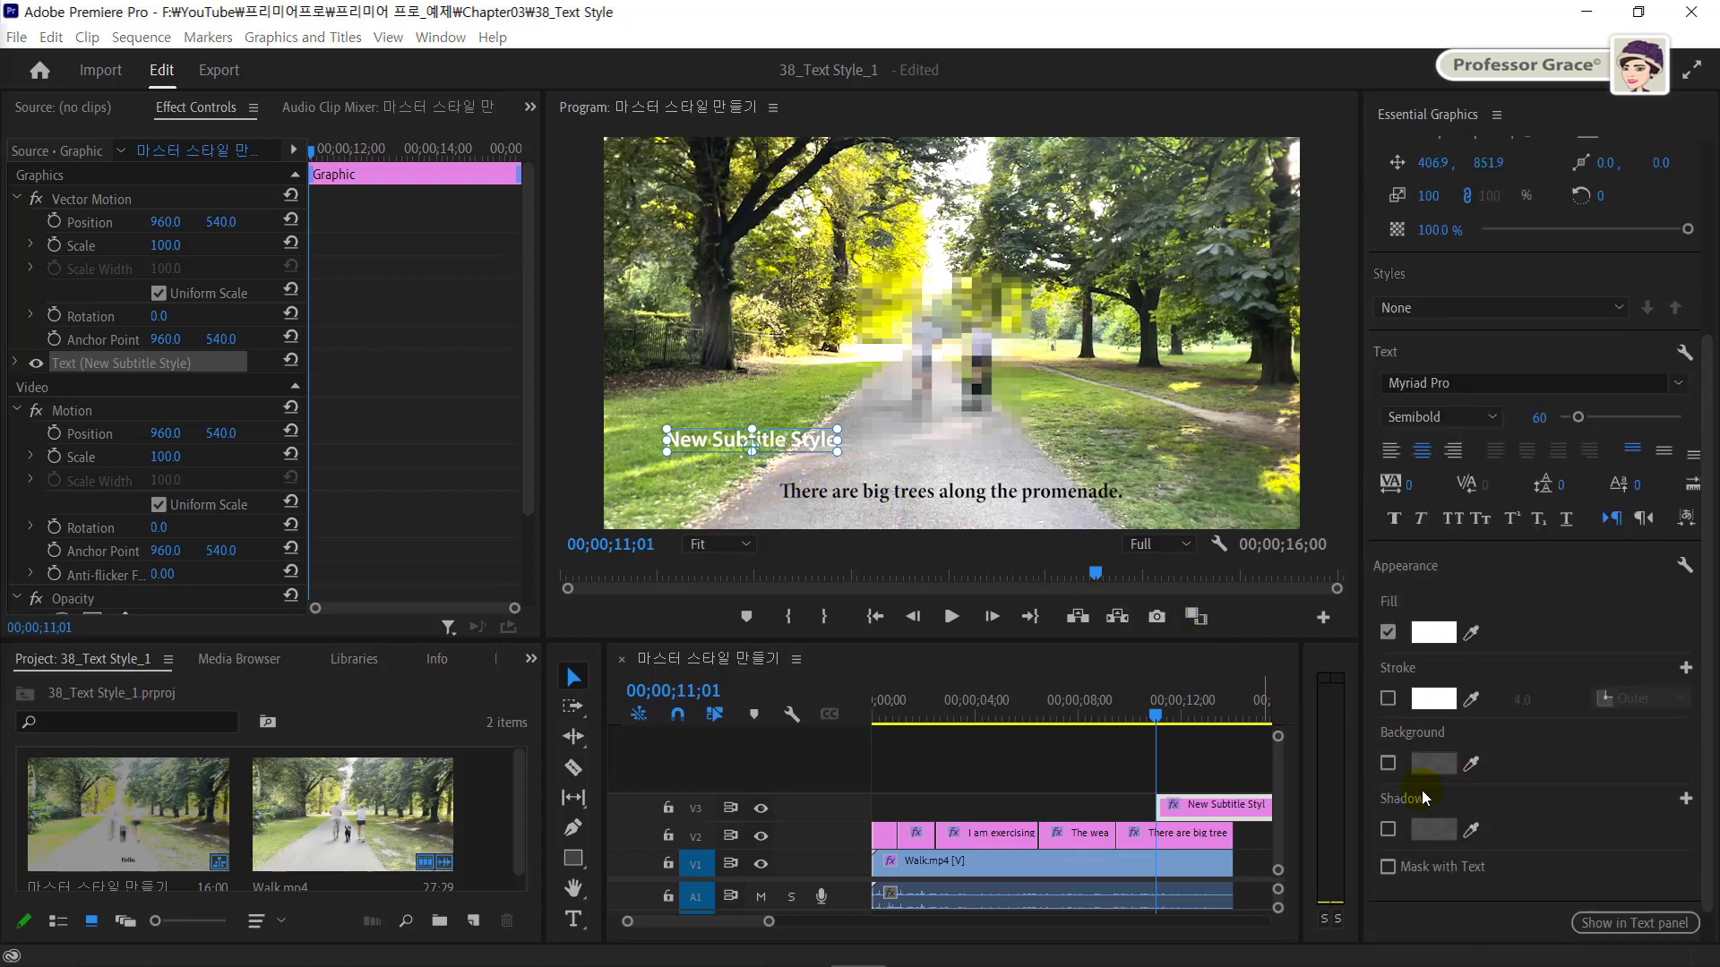
{"action": "left_click", "coordinate": [1388, 764]}
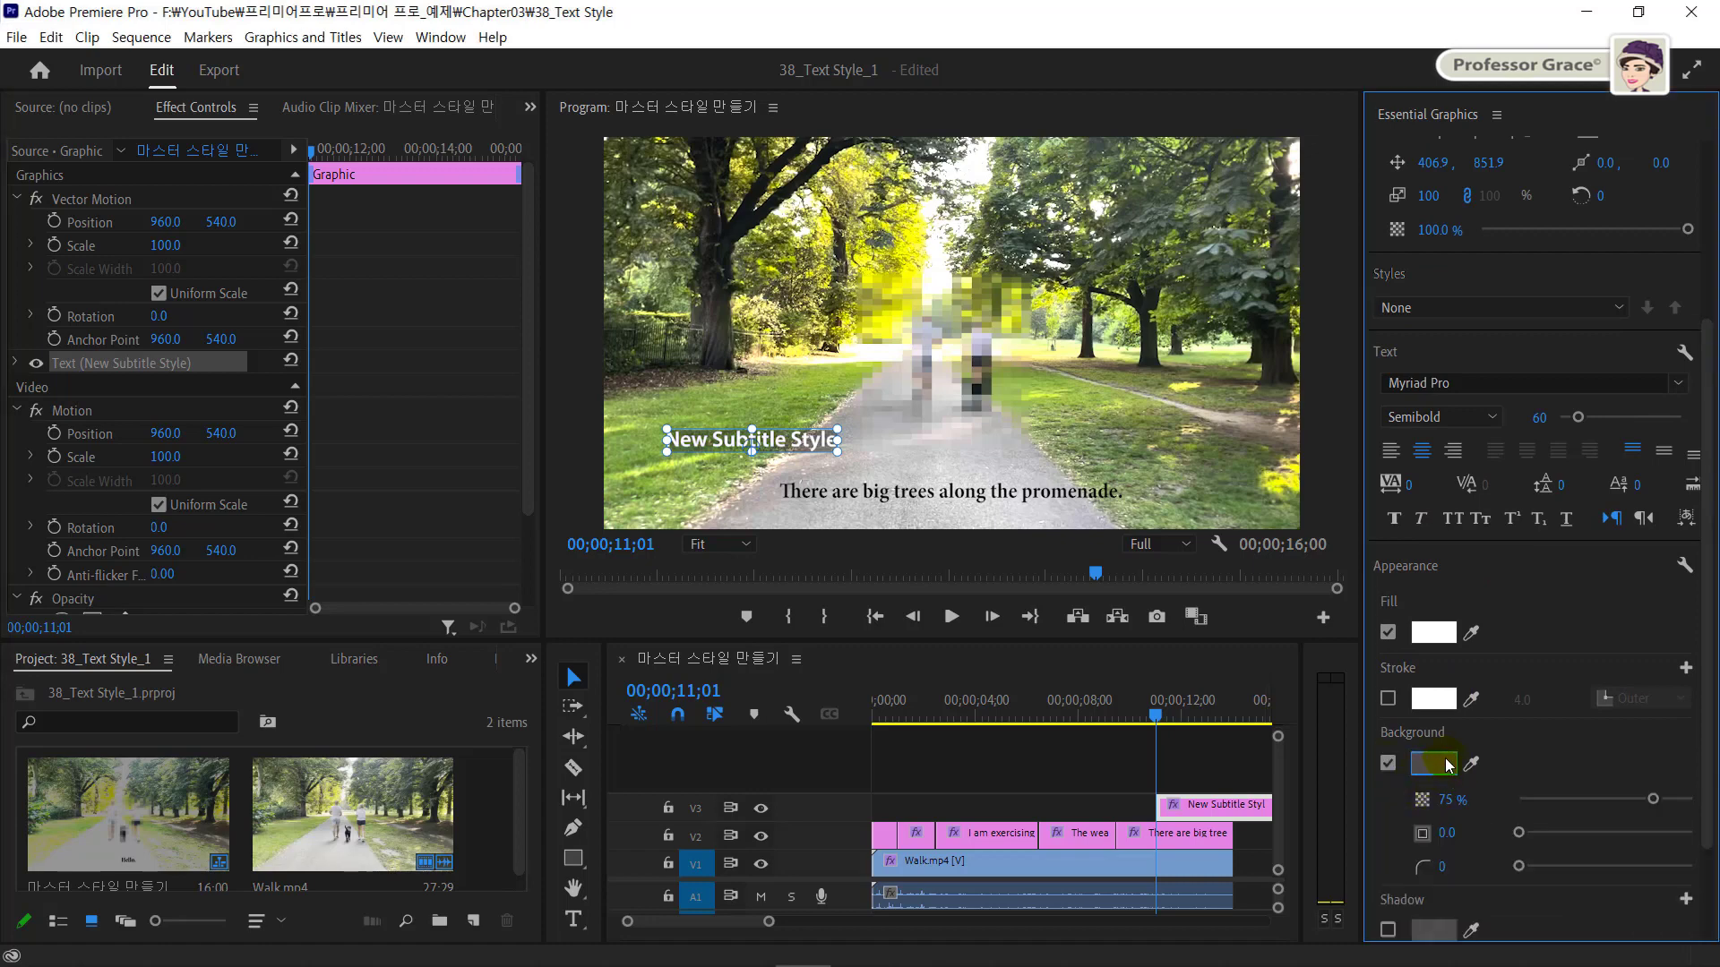
{"action": "left_click", "coordinate": [1433, 764]}
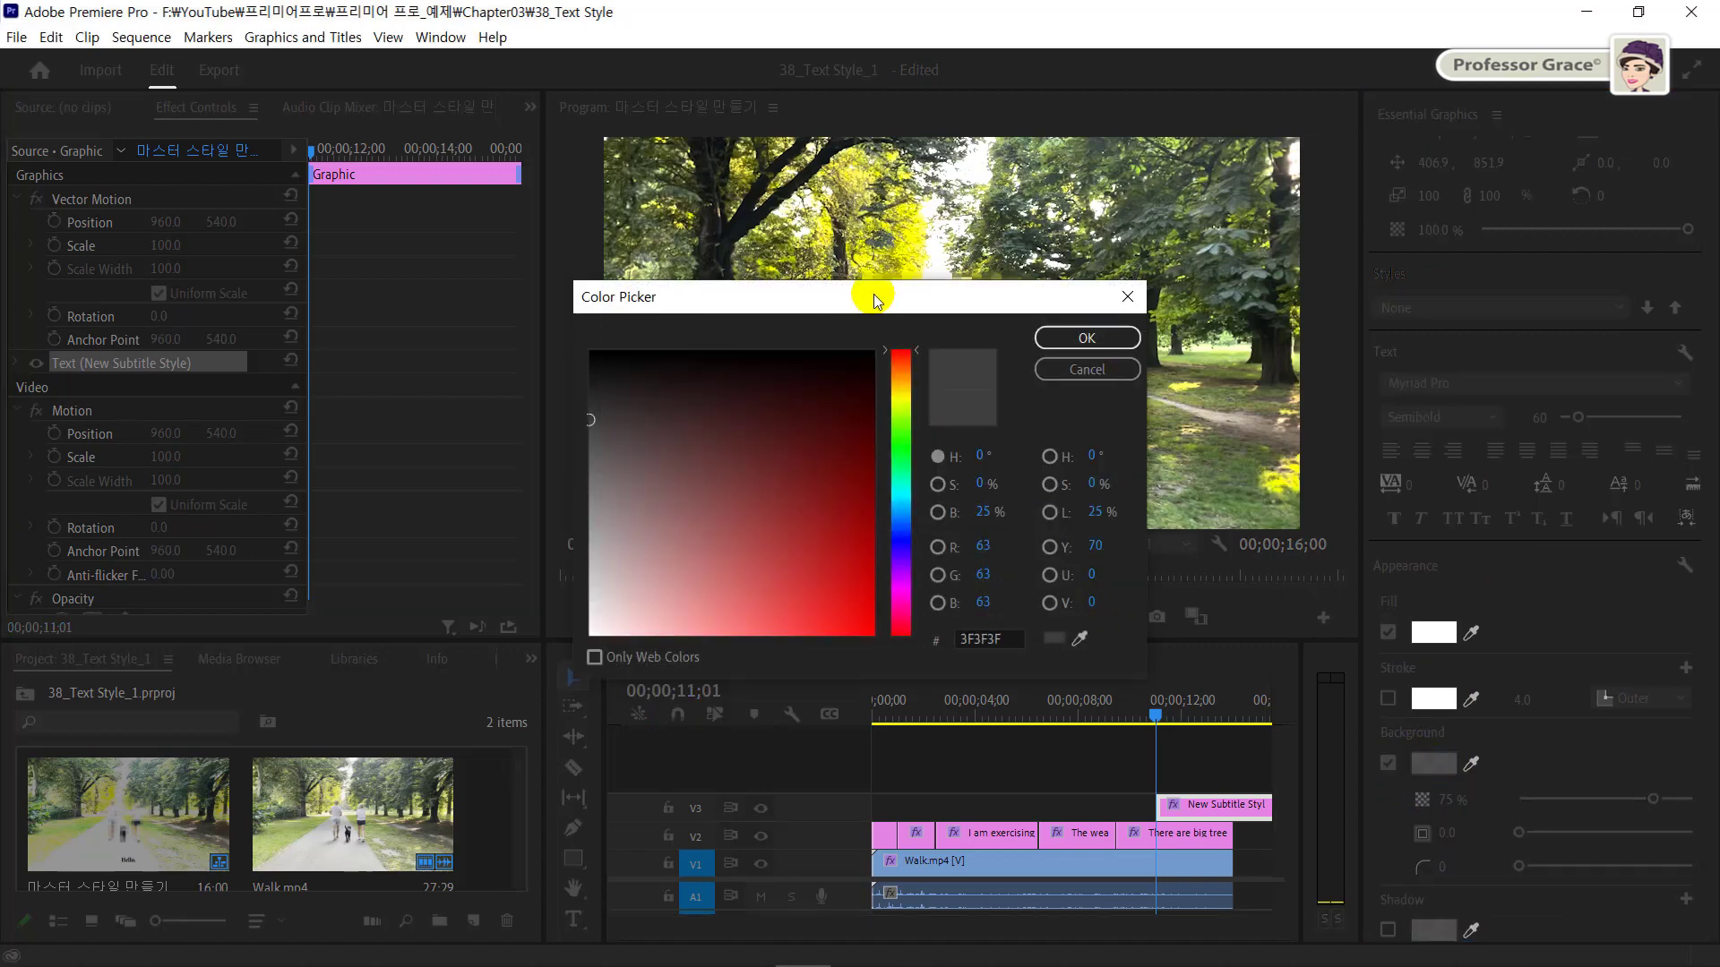
{"action": "left_click_drag", "start_coordinate": [874, 294], "coordinate": [340, 178]}
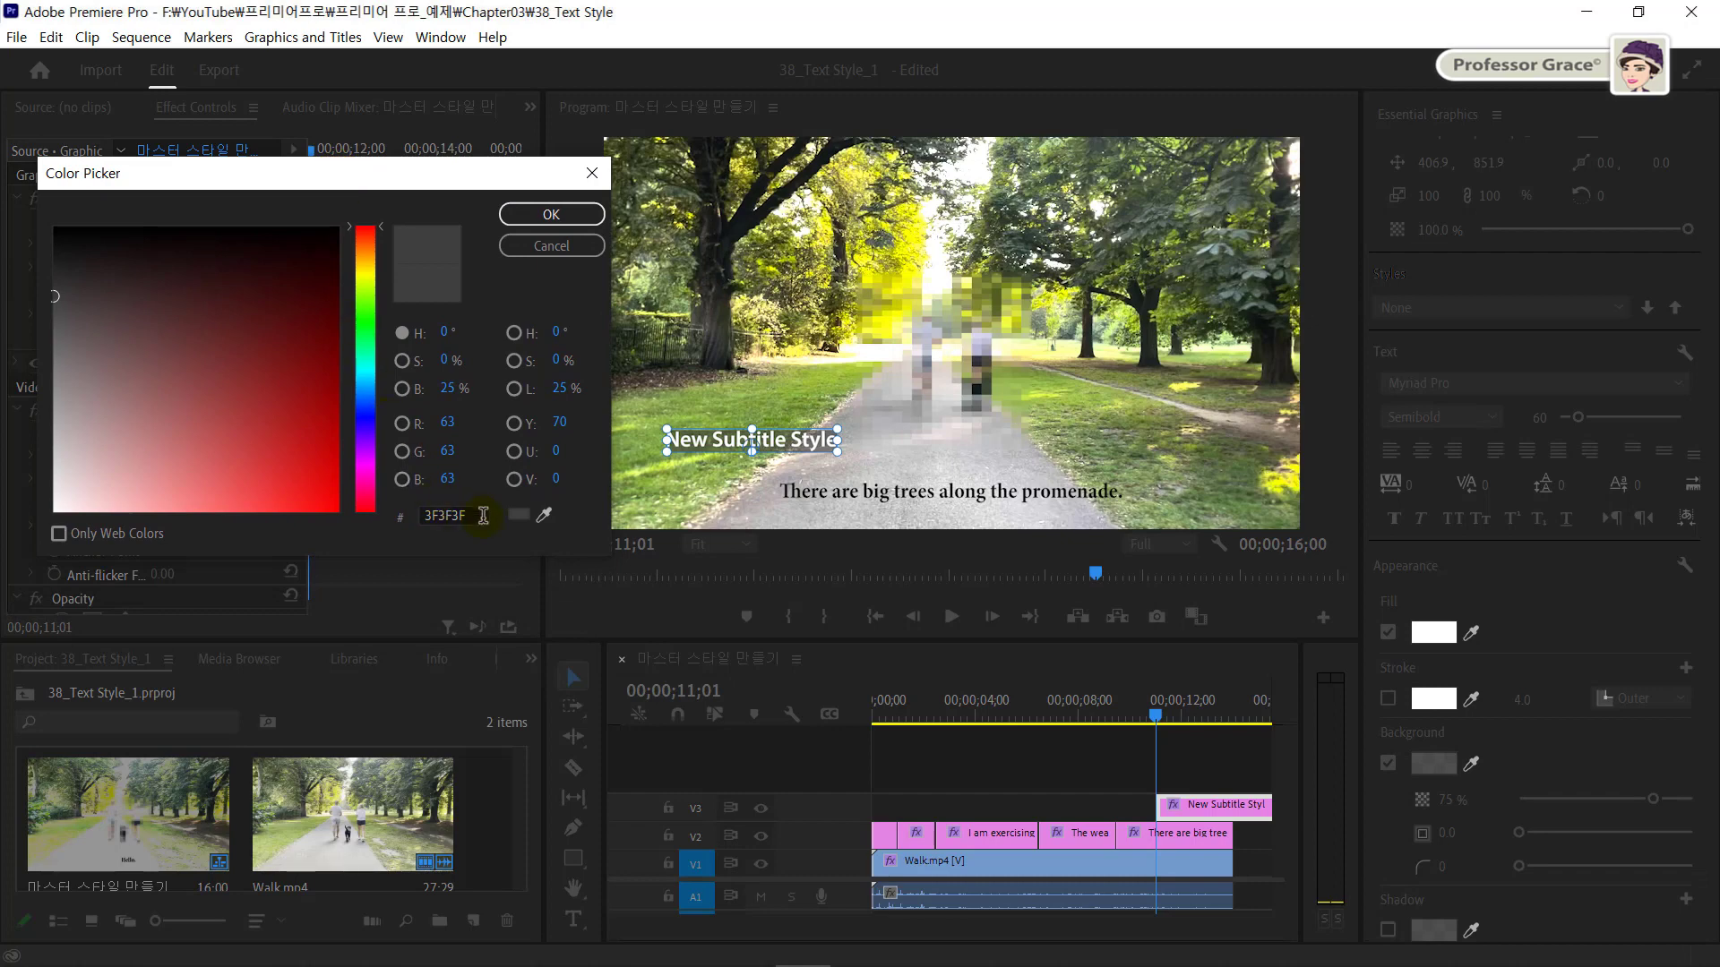
{"action": "left_click", "coordinate": [438, 517]}
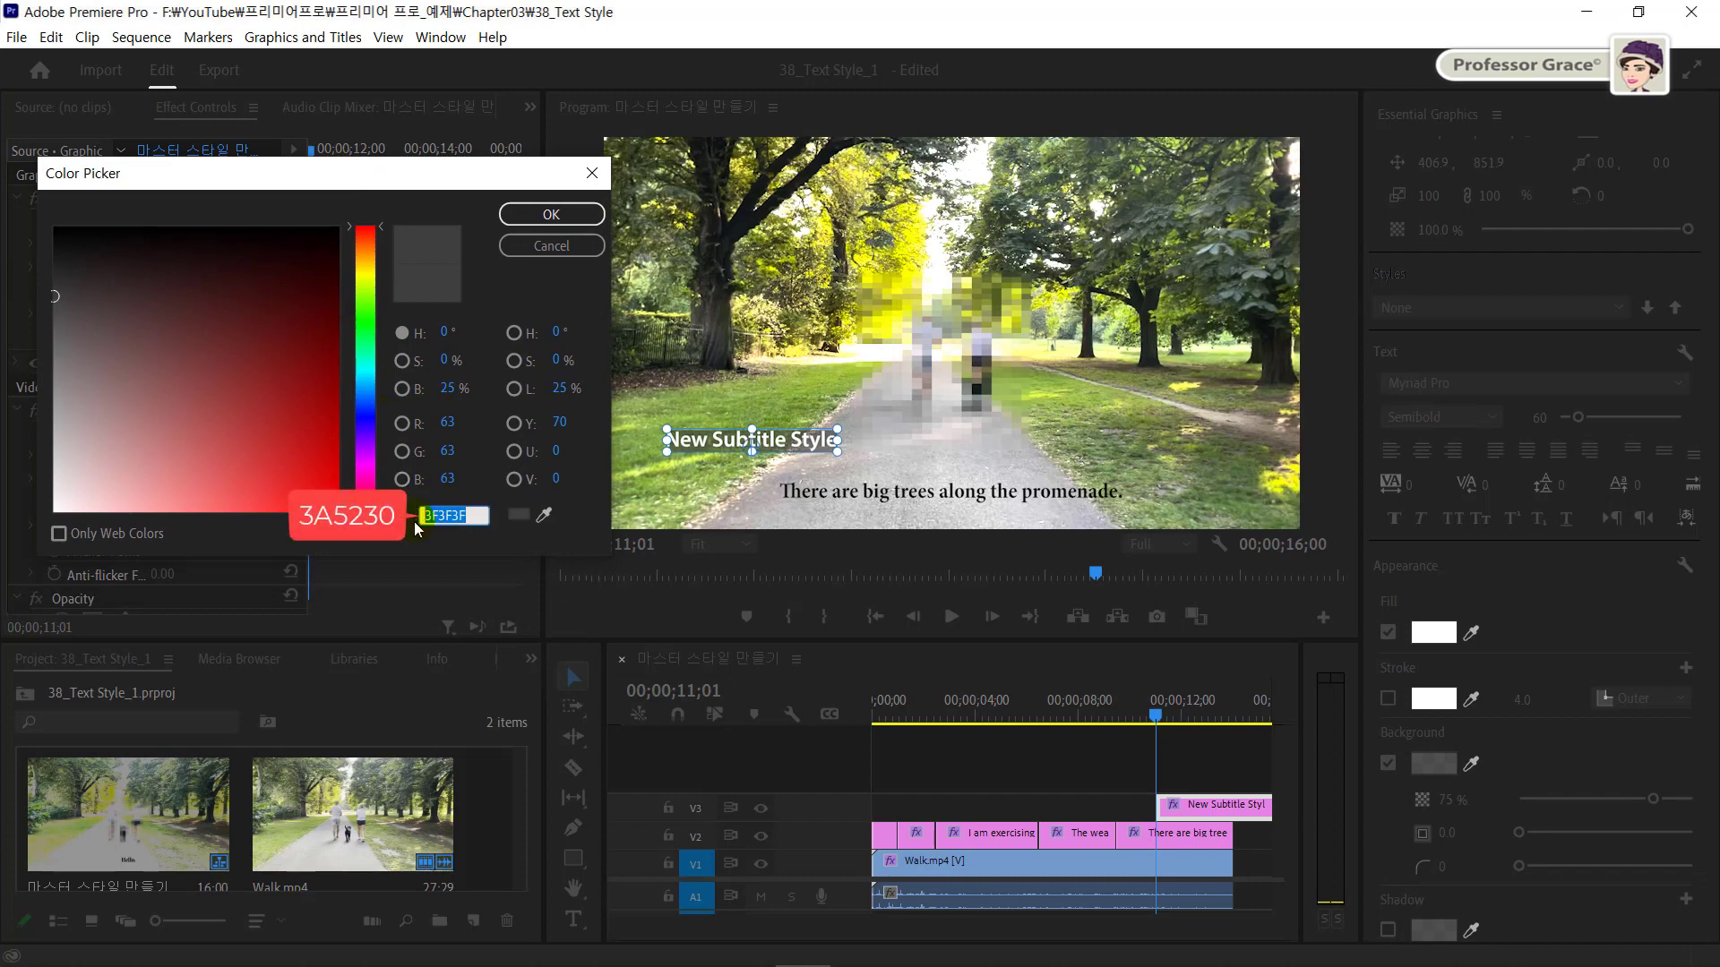
{"action": "type", "text": "3"}
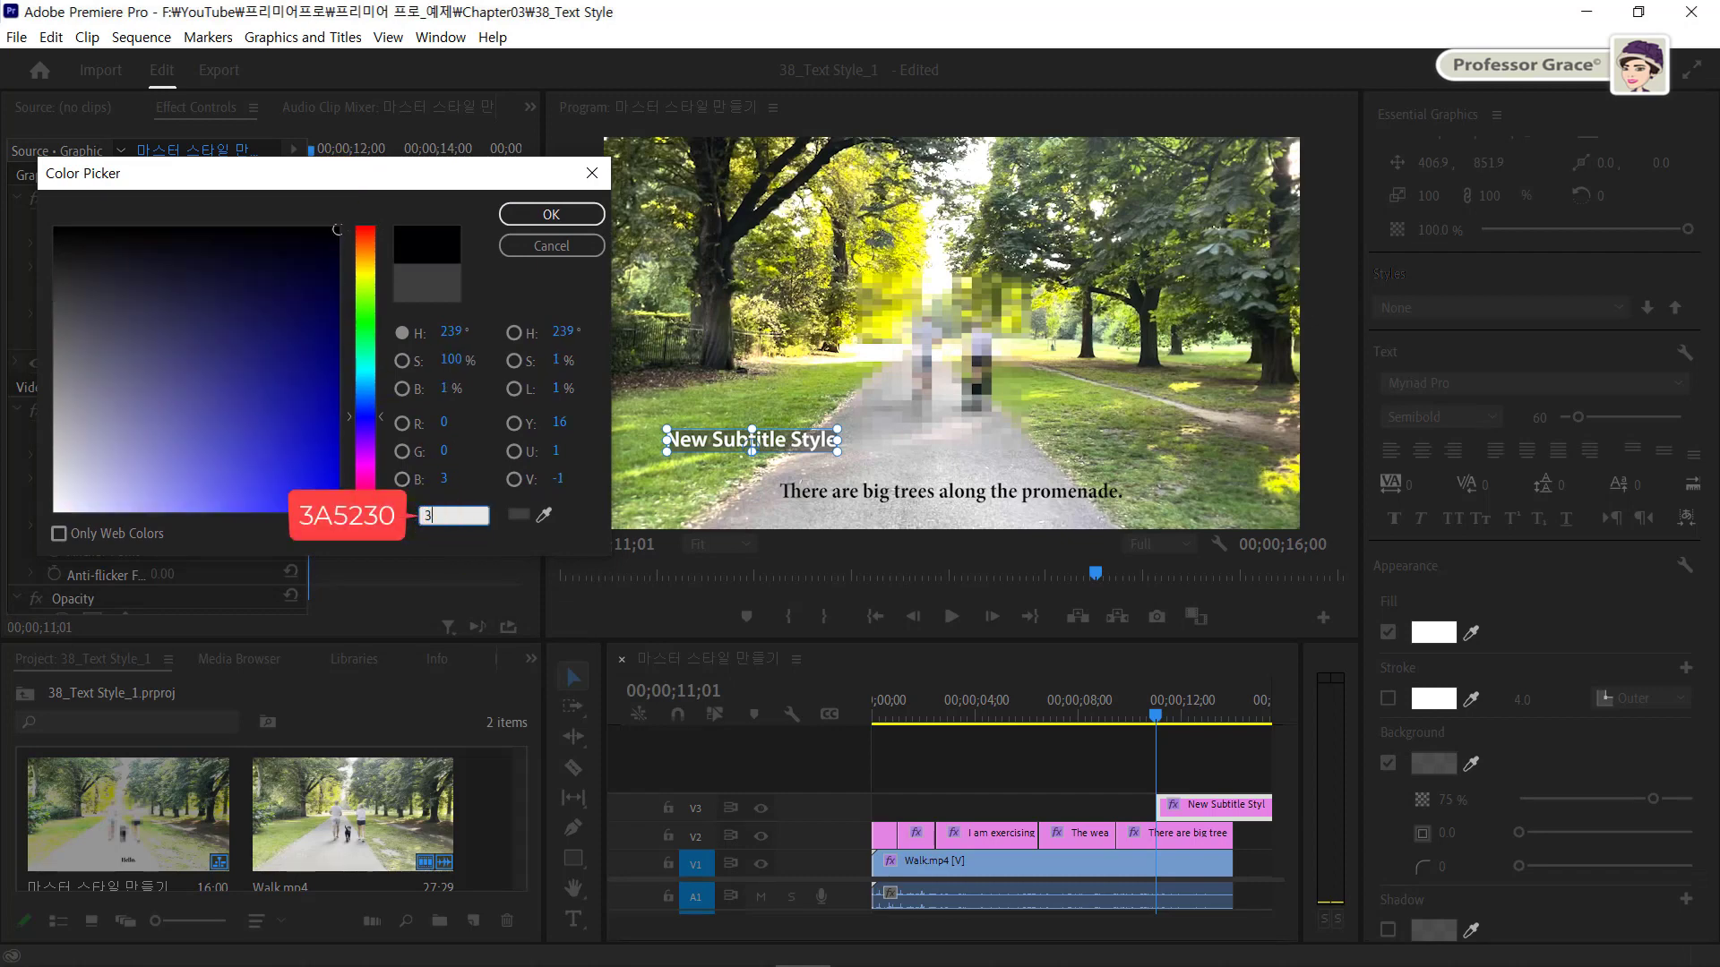
{"action": "type", "text": "A52"}
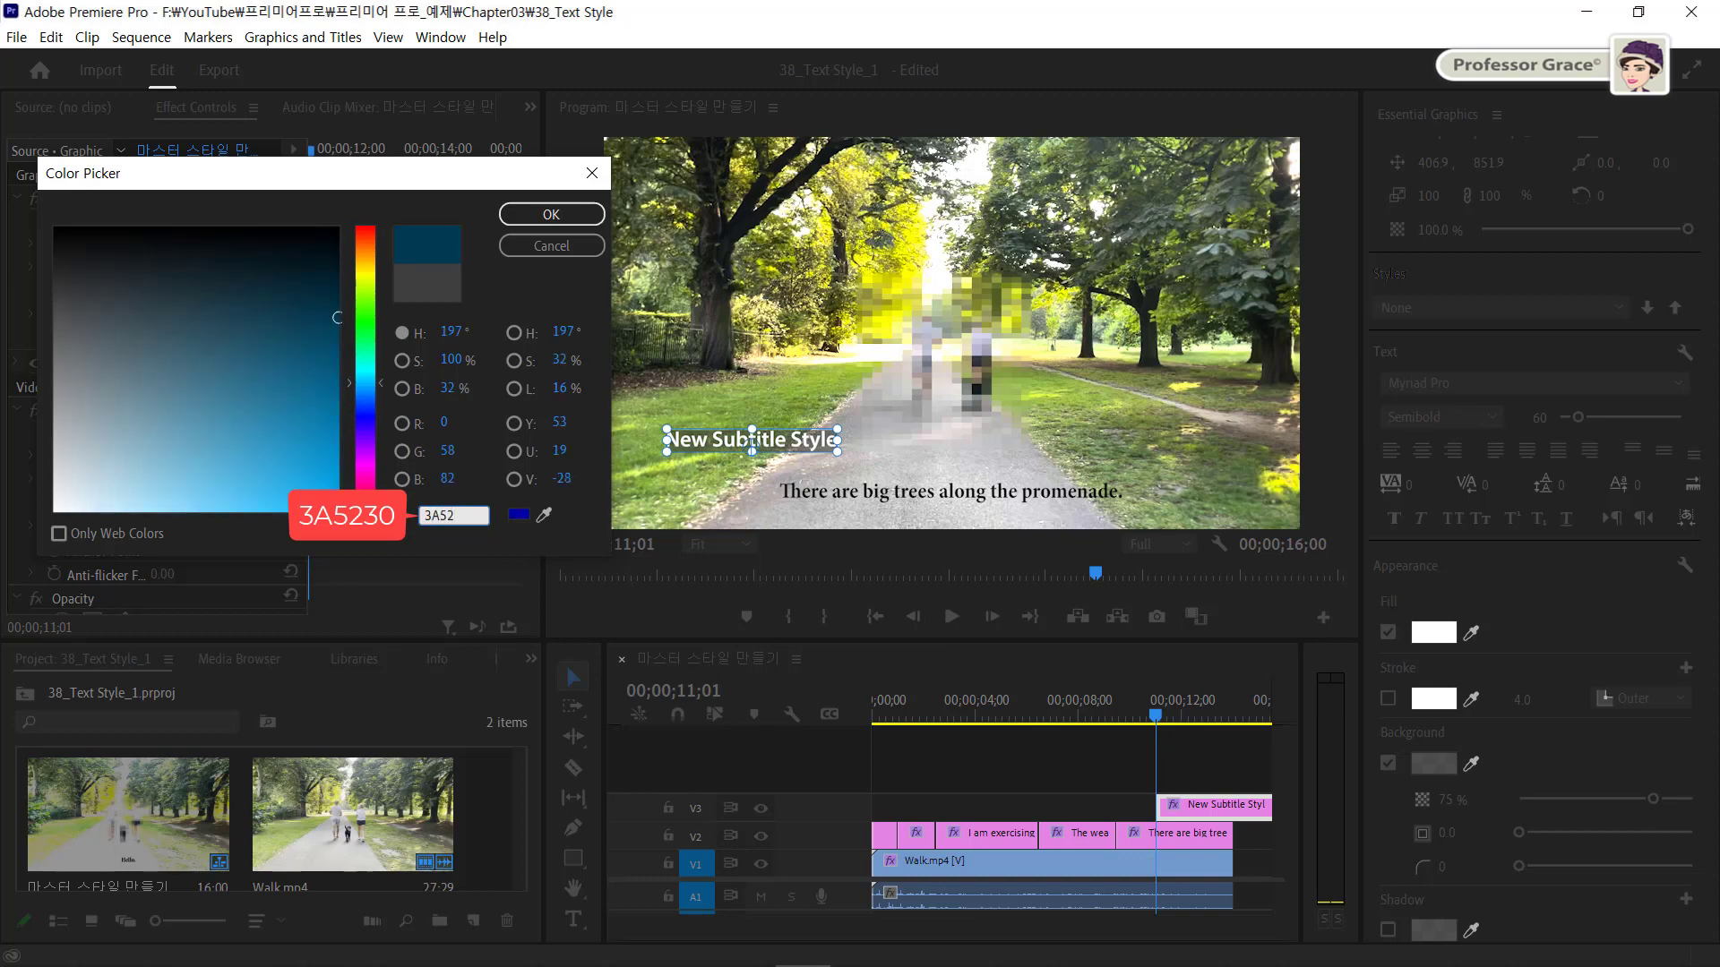
{"action": "type", "text": "30"}
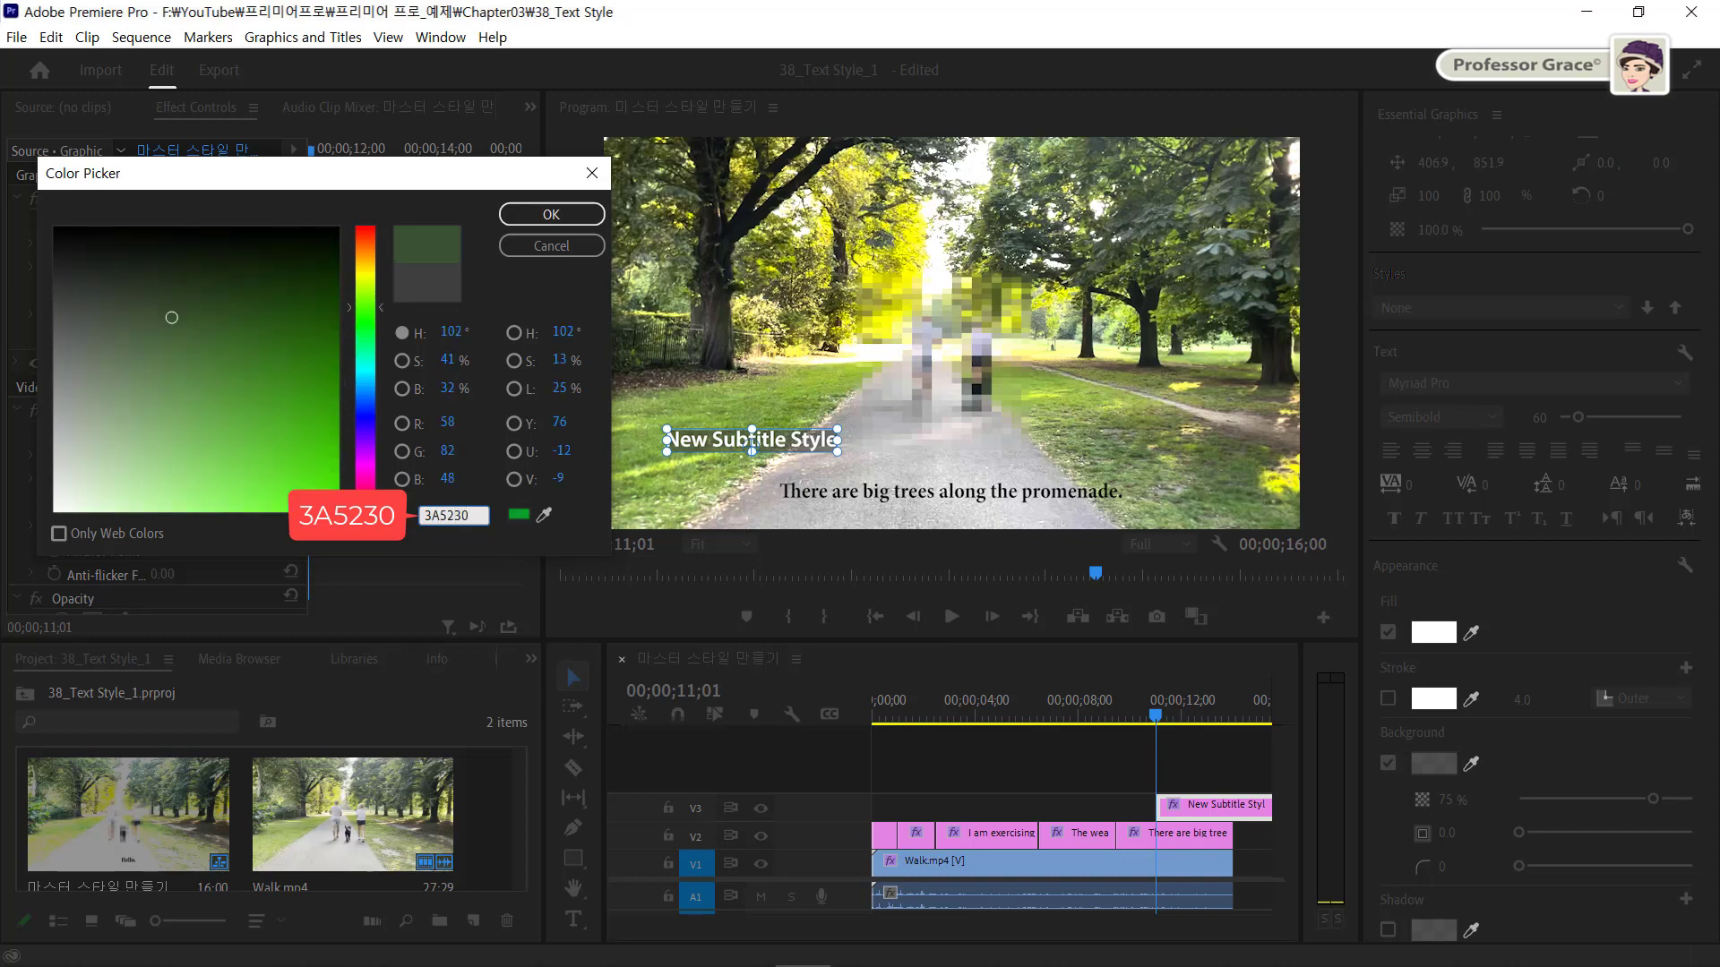
{"action": "left_click", "coordinate": [514, 216]}
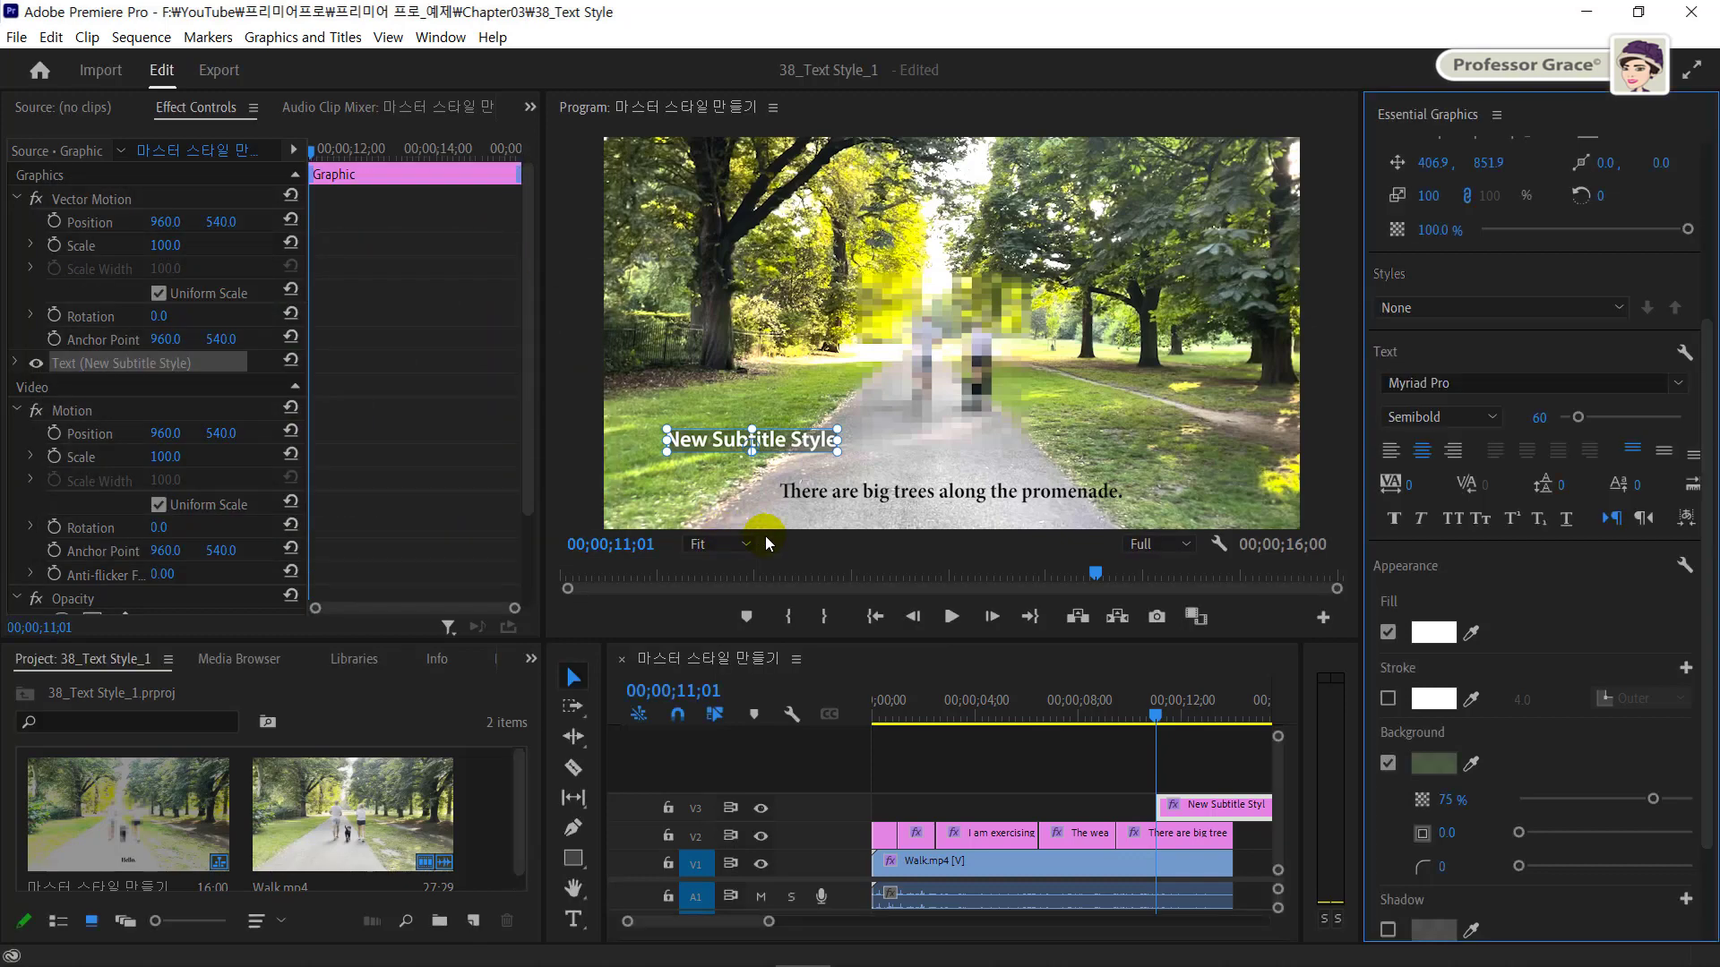
Set the text background's opacity to 100% and its size to 20
{"action": "left_click", "coordinate": [1450, 803]}
{"action": "type", "text": "100"}
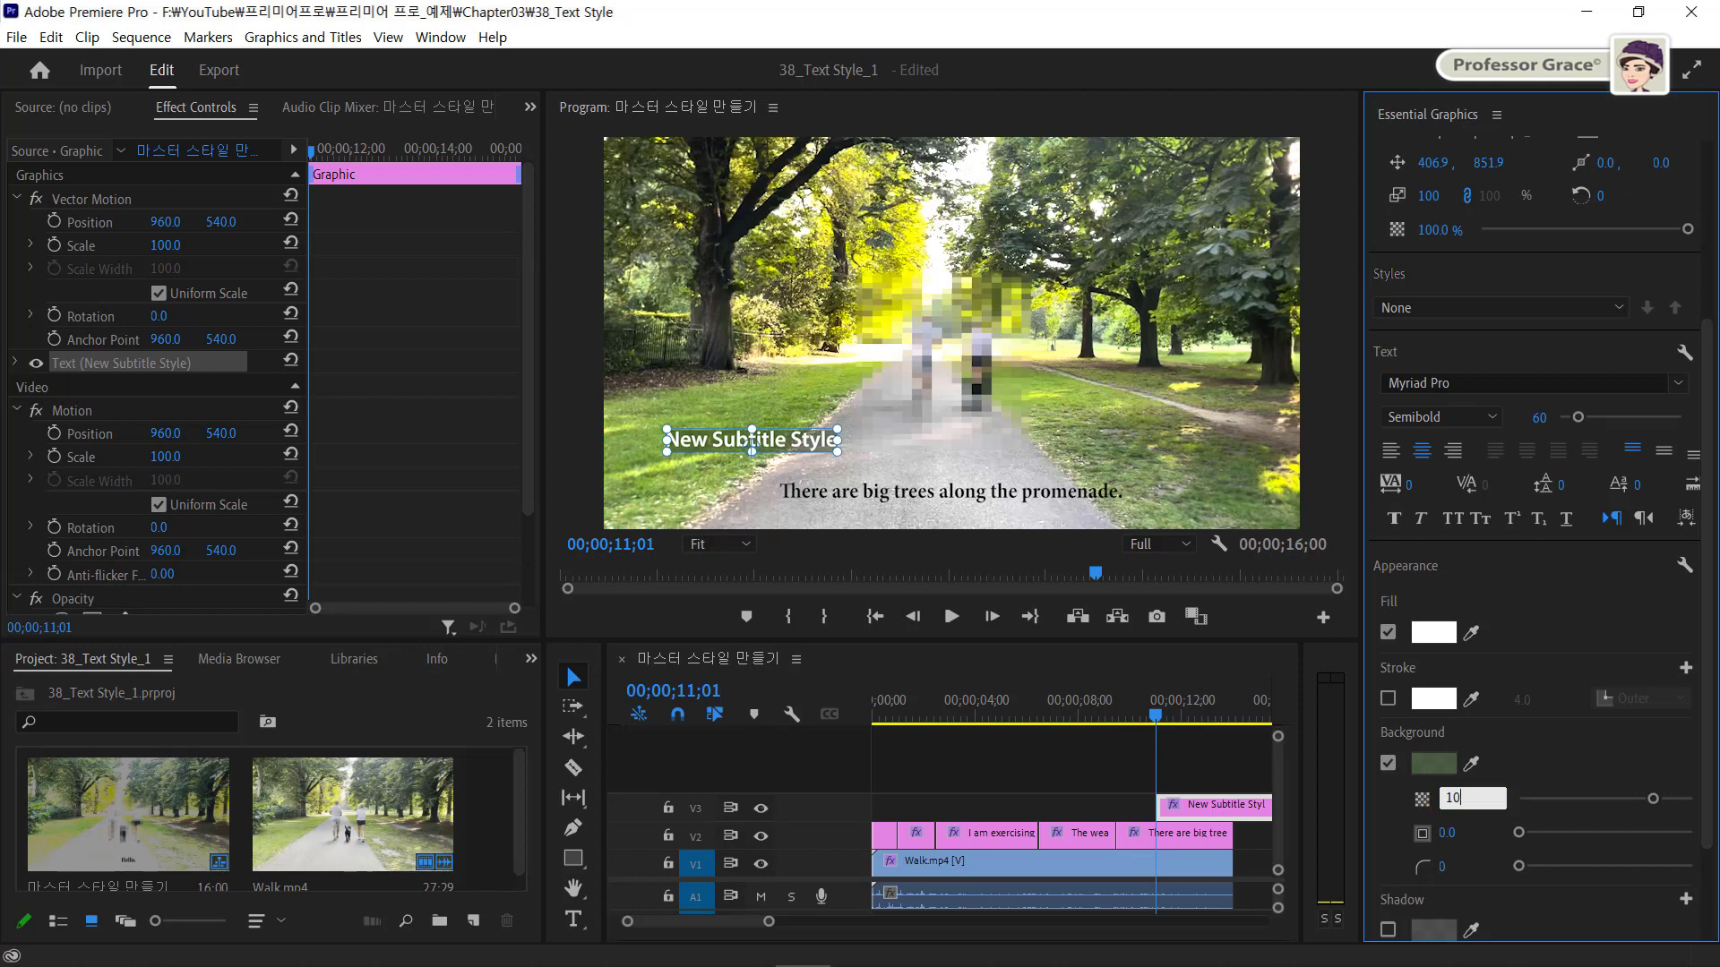
{"action": "left_click", "coordinate": [1494, 832]}
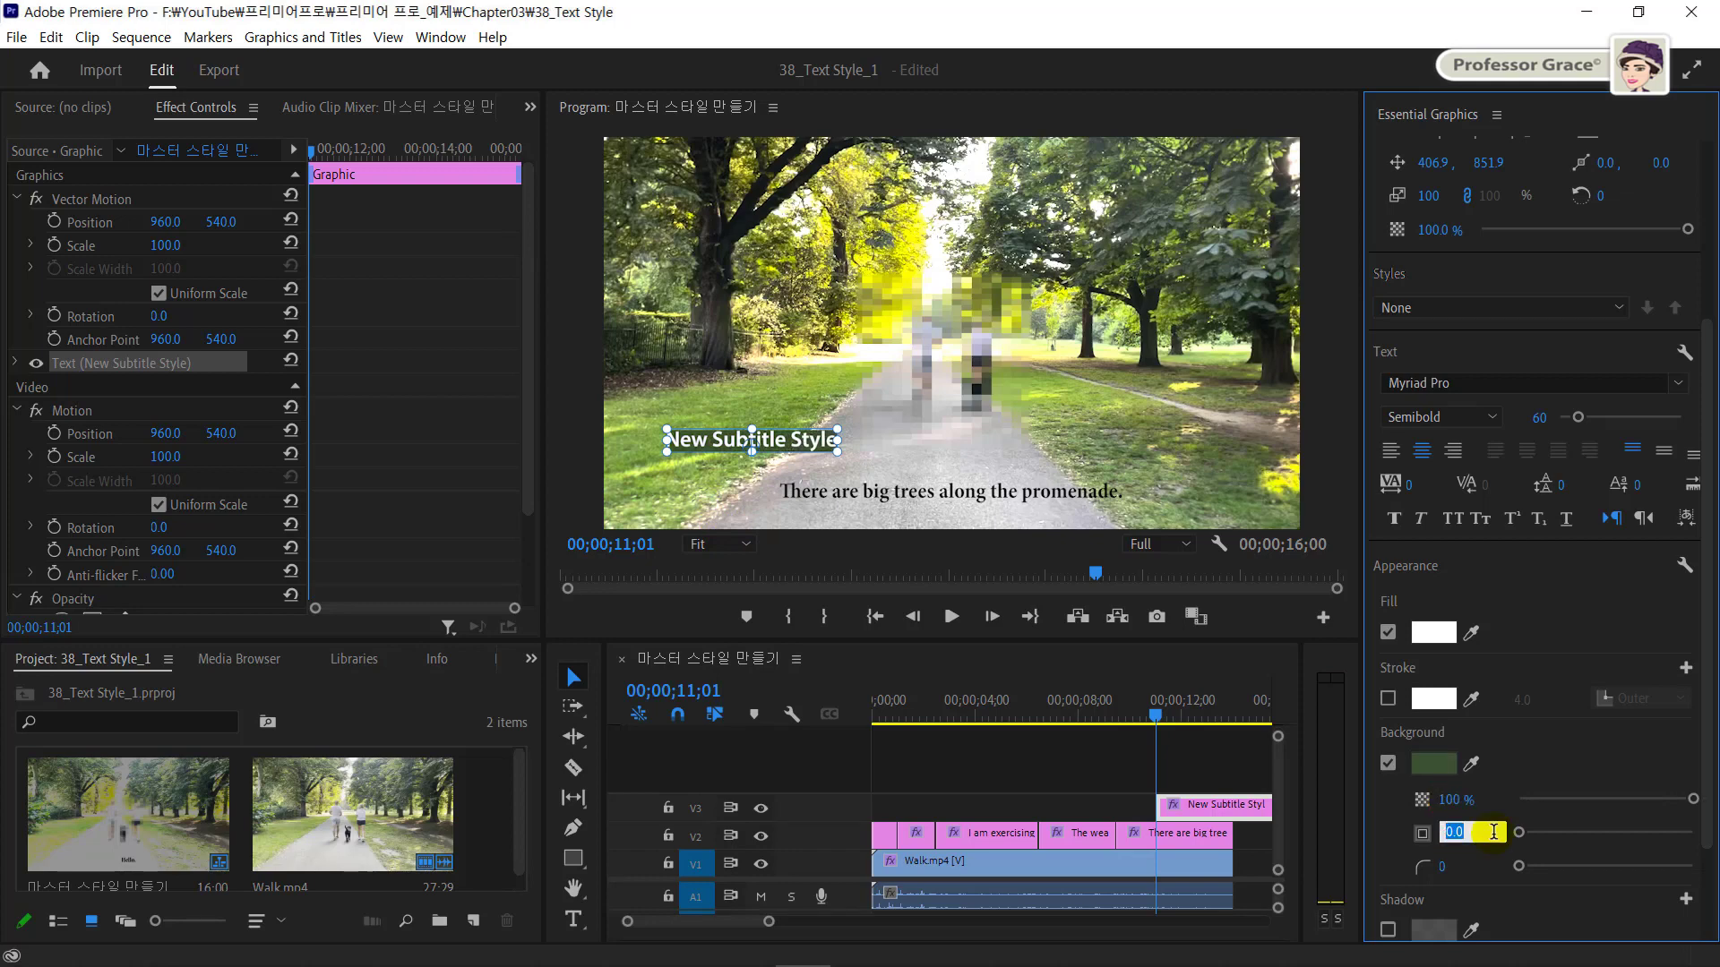
{"action": "type", "text": "20"}
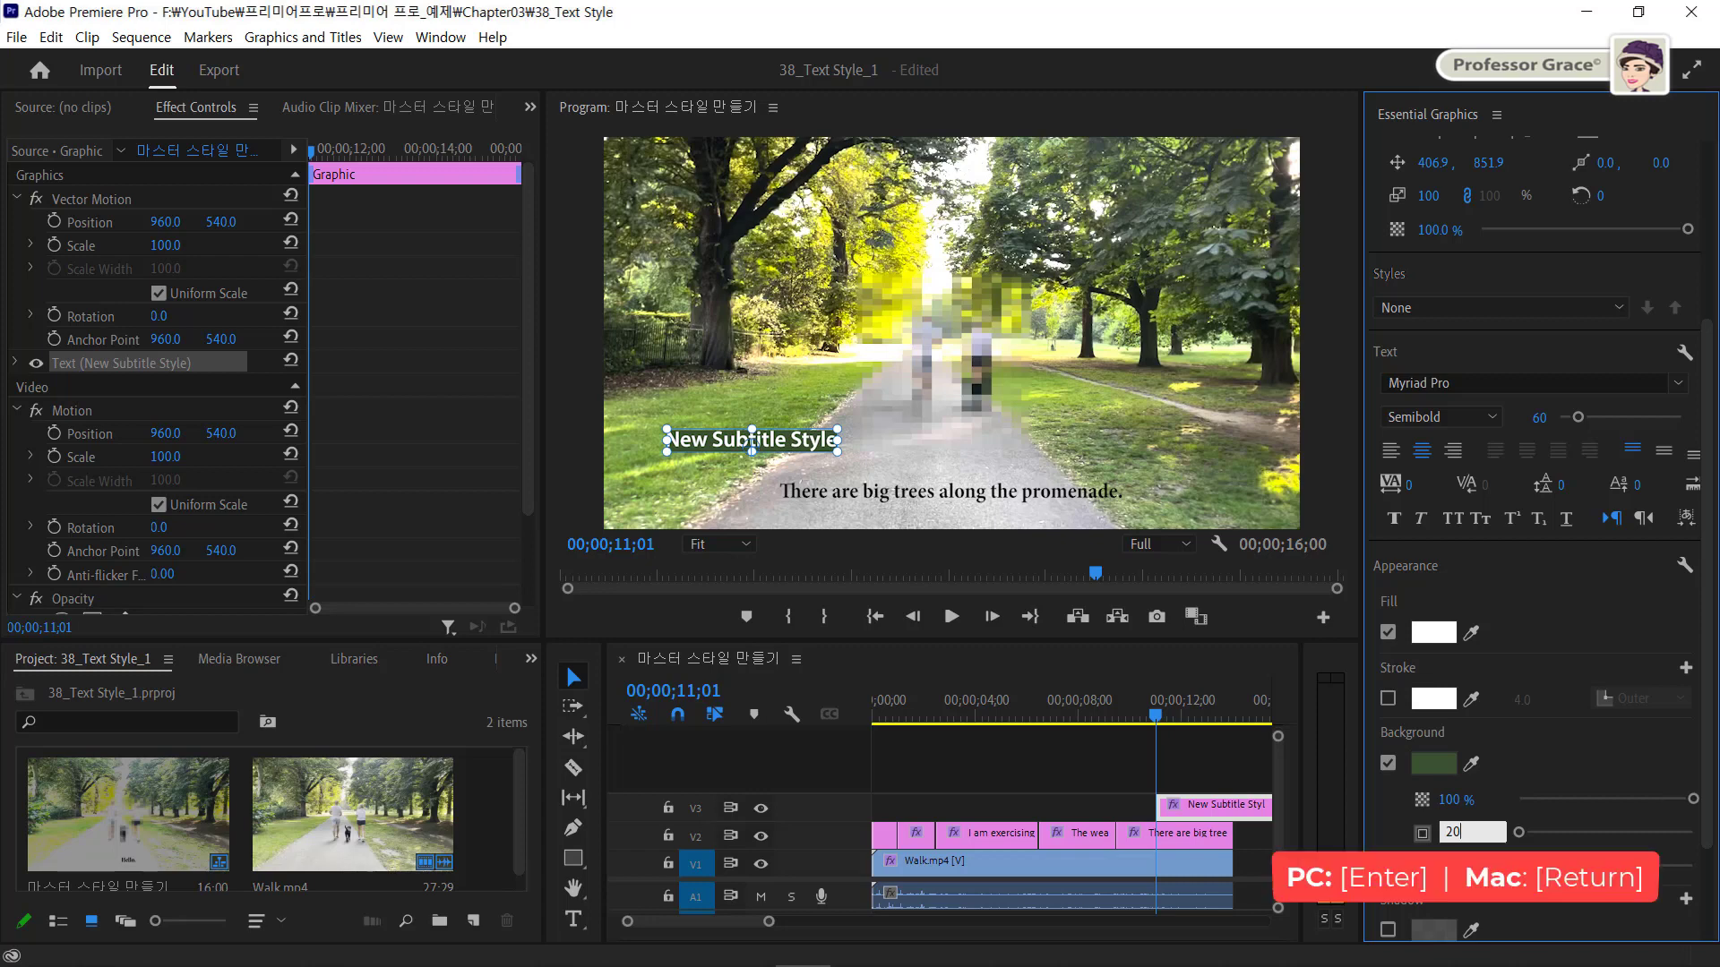
{"action": "key", "text": "Return"}
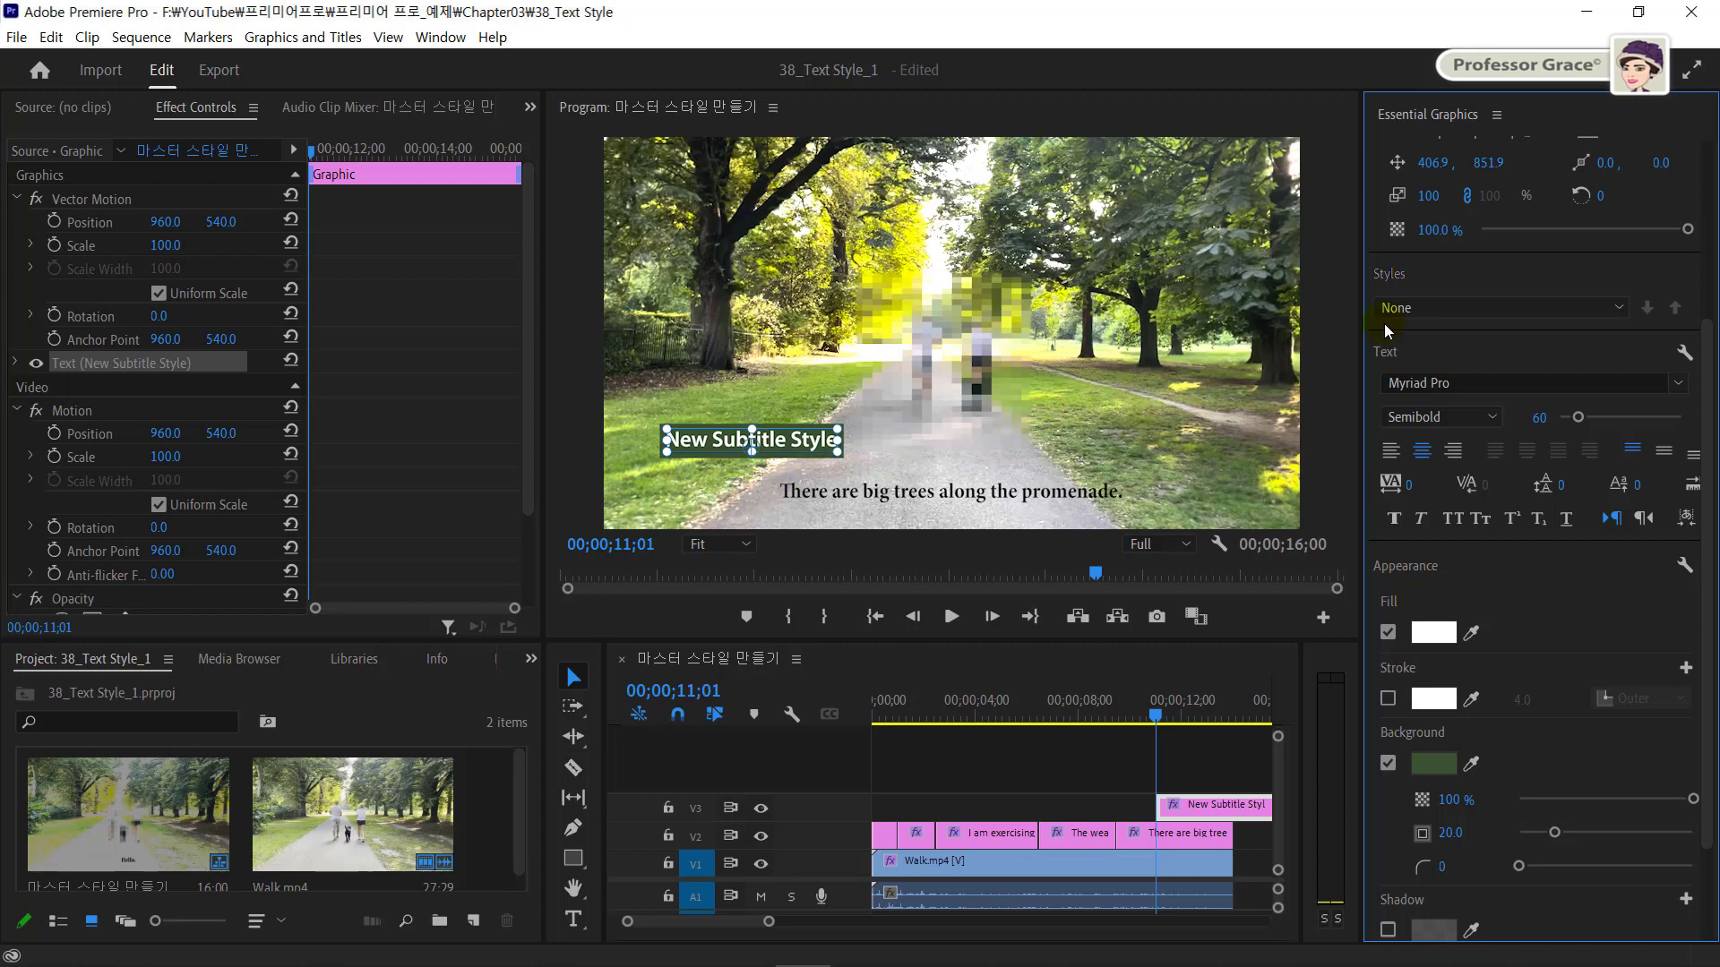
Create a text style named "Master Subtitle" from the formatted text
{"action": "left_click", "coordinate": [1525, 305]}
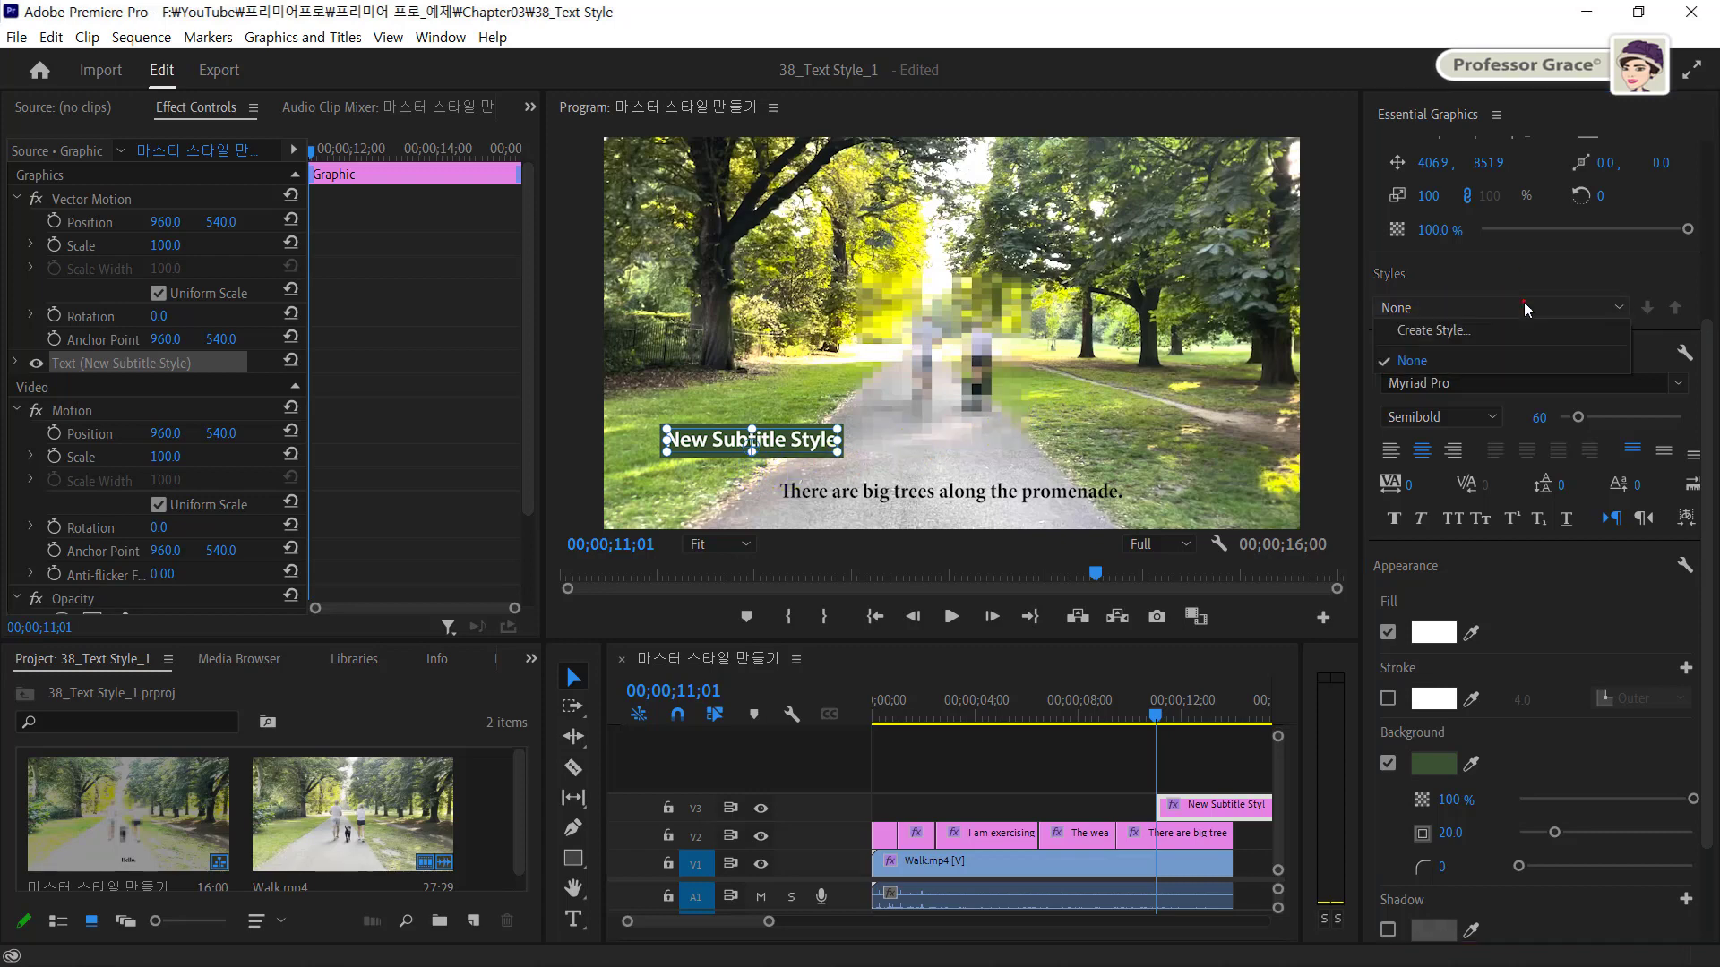
{"action": "left_click", "coordinate": [1485, 331]}
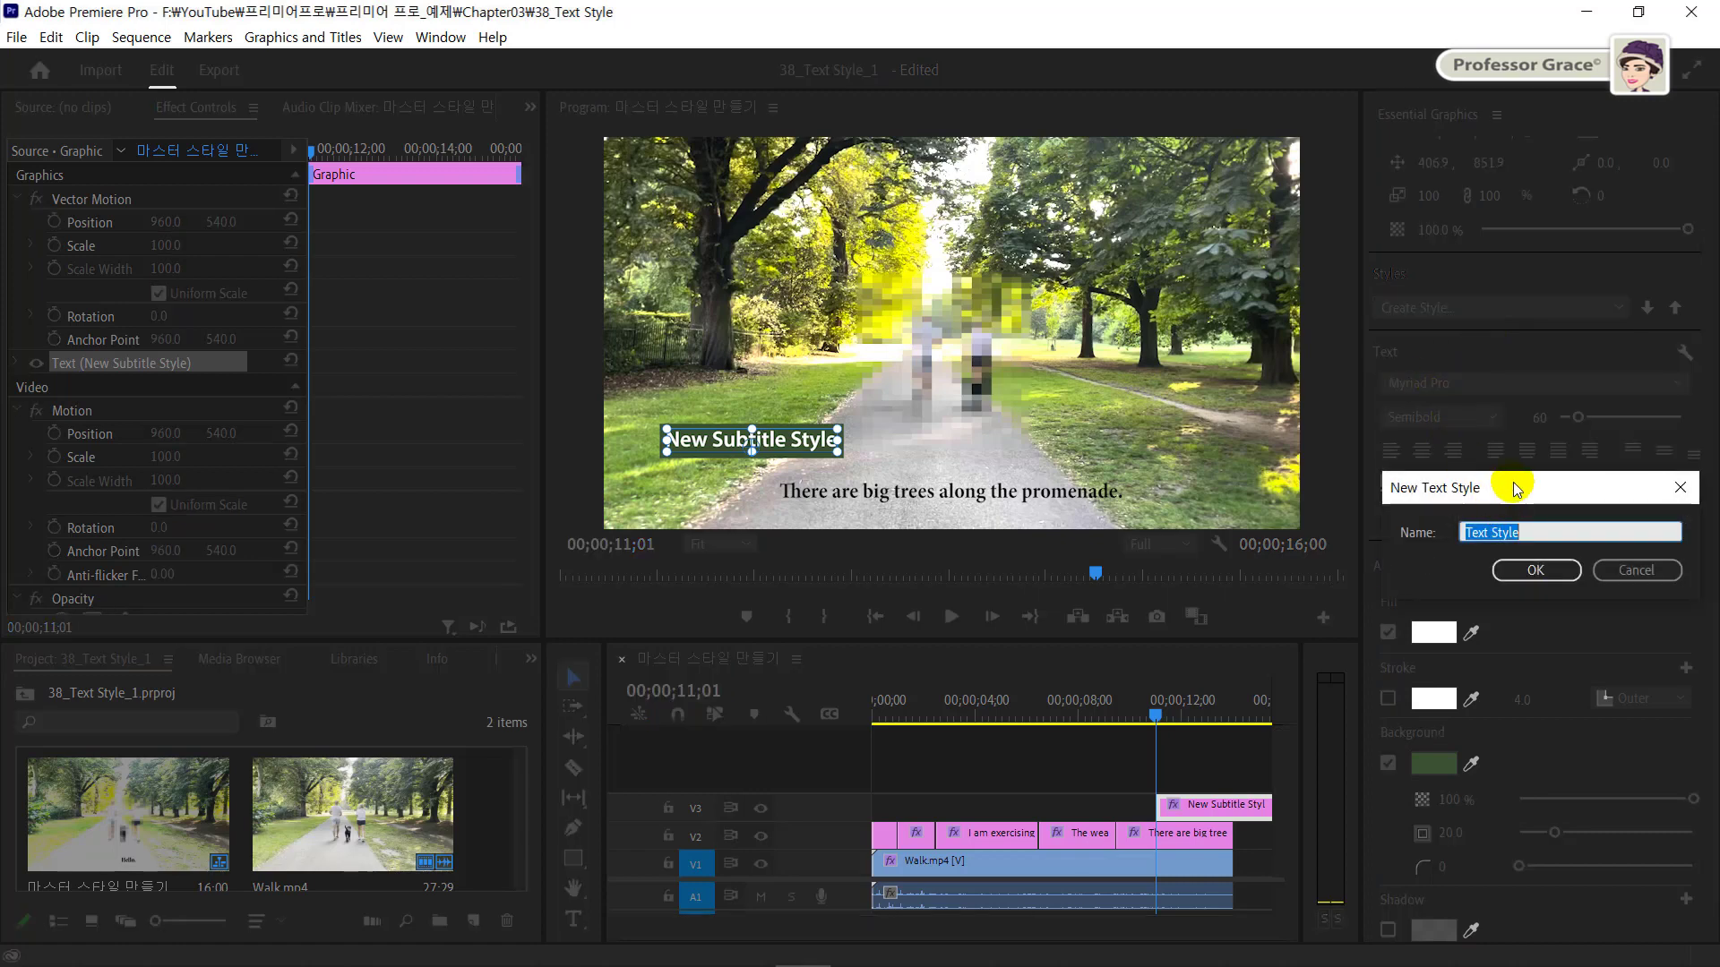
{"action": "left_click_drag", "start_coordinate": [1513, 489], "coordinate": [944, 215]}
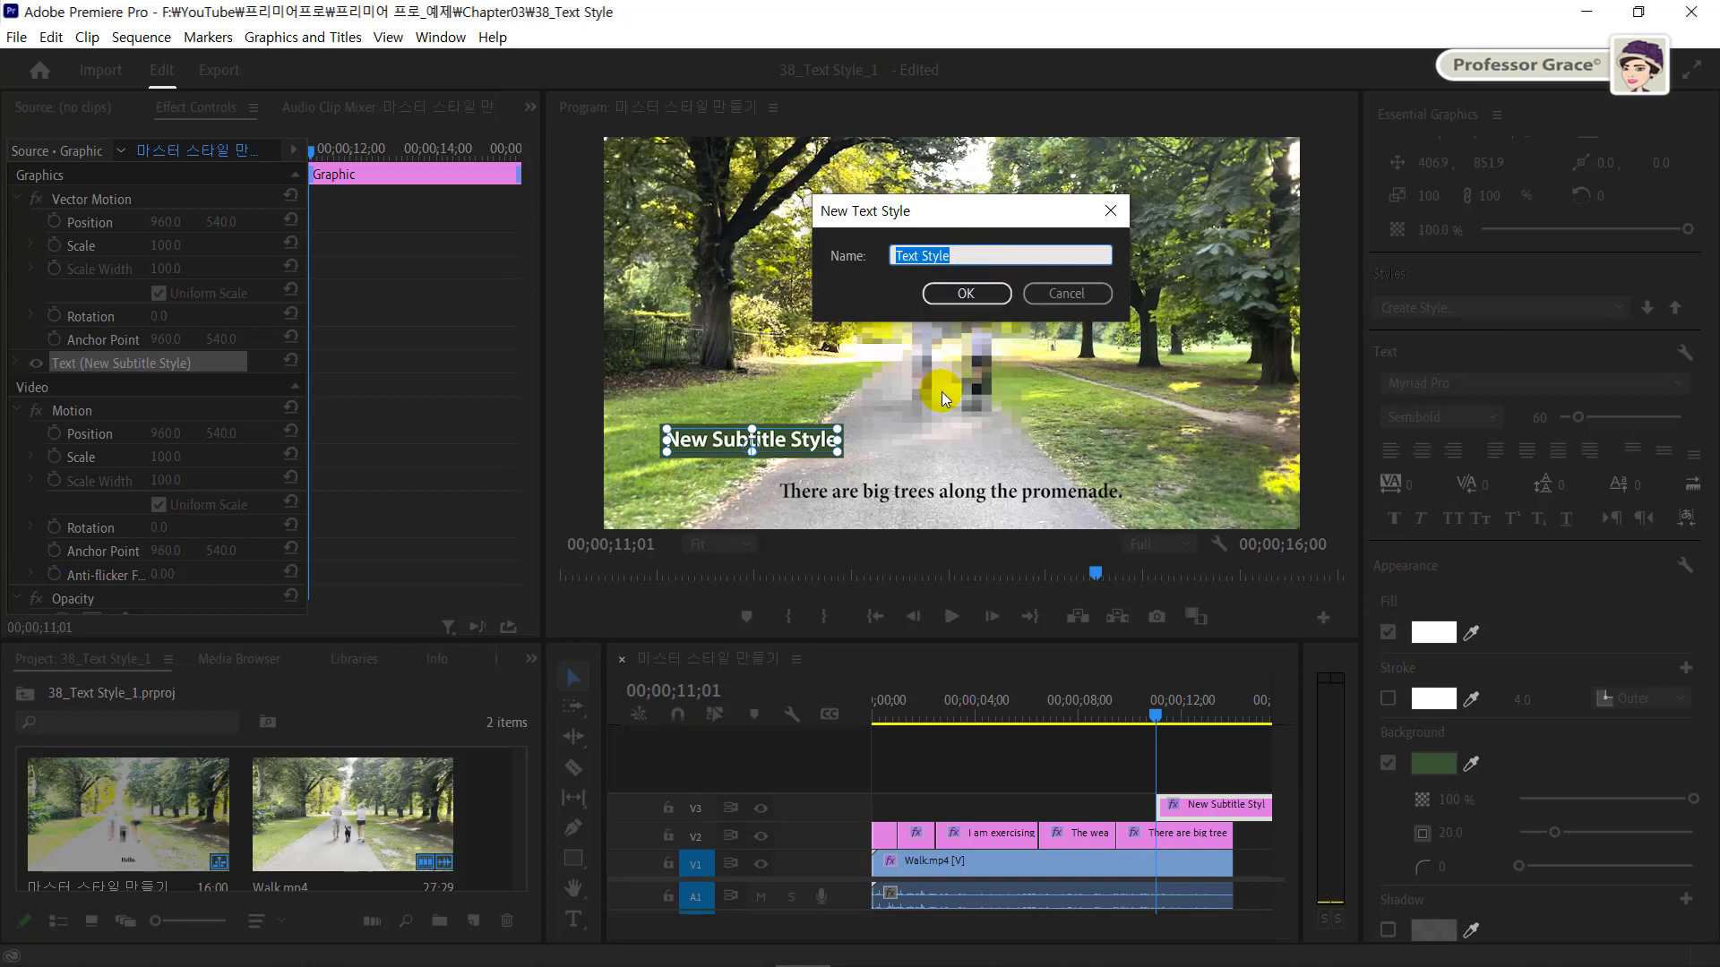
{"action": "type", "text": "Master Subtitle"}
{"action": "left_click", "coordinate": [974, 300]}
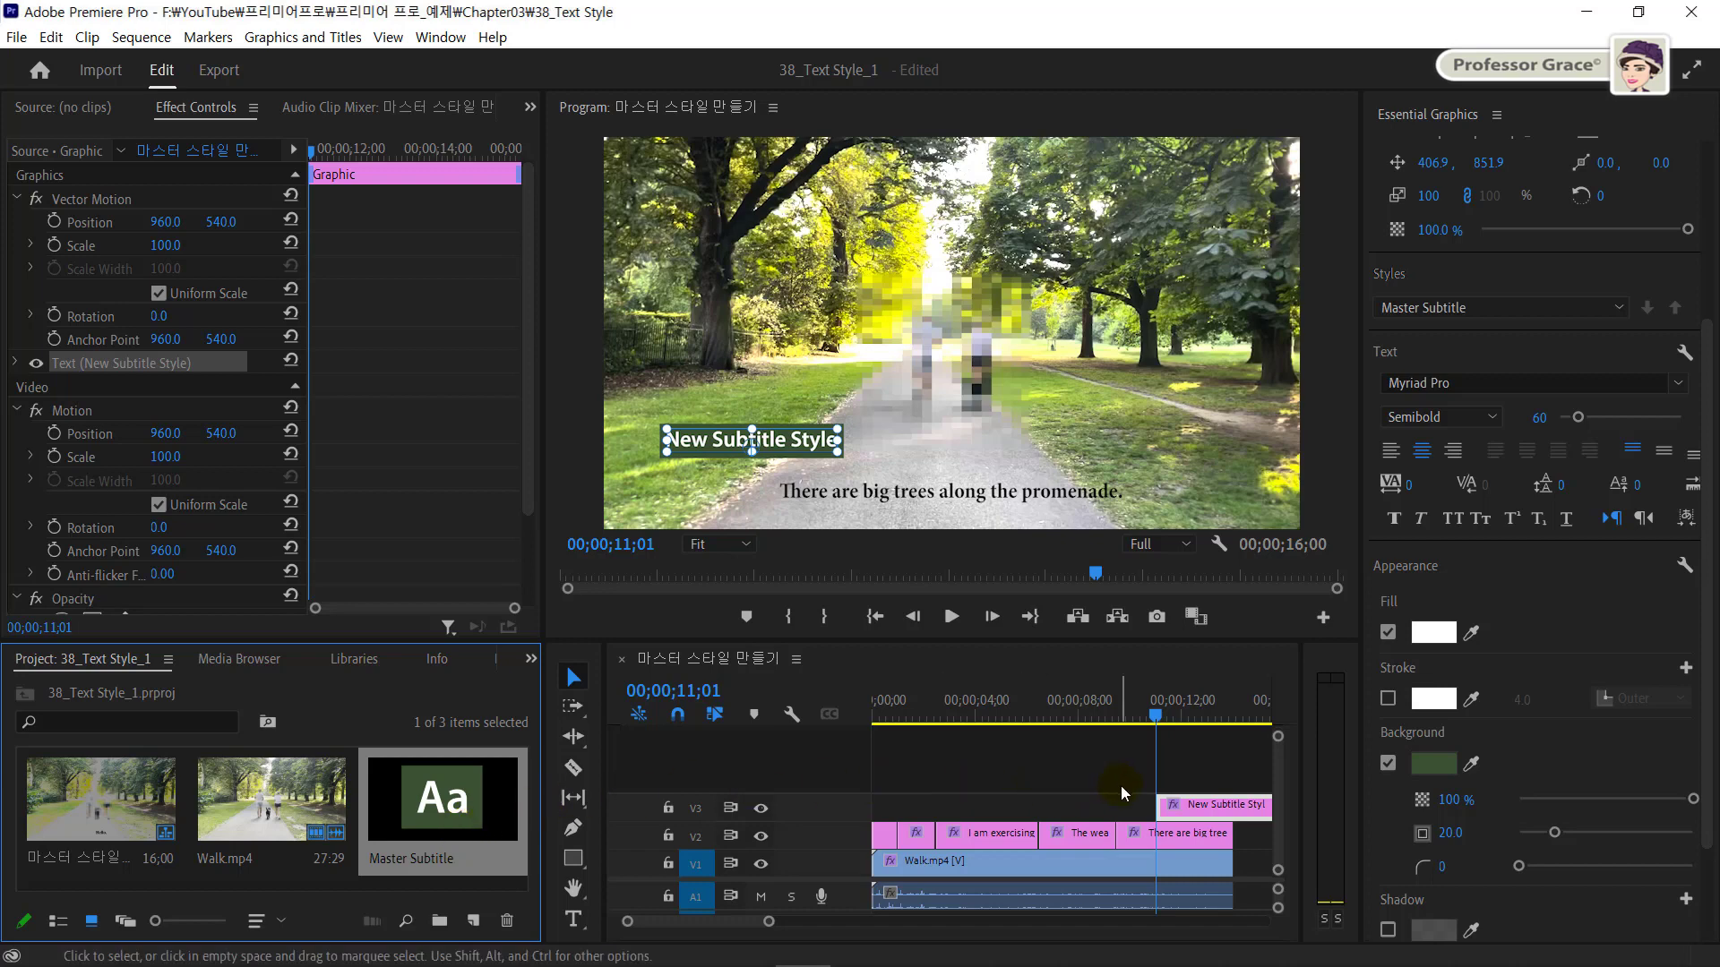
Delete the "New Subtitle Style" clip from track V3 and apply the "Master Subtitle" style to all subtitle clips on V2
{"action": "double_click", "coordinate": [1191, 808]}
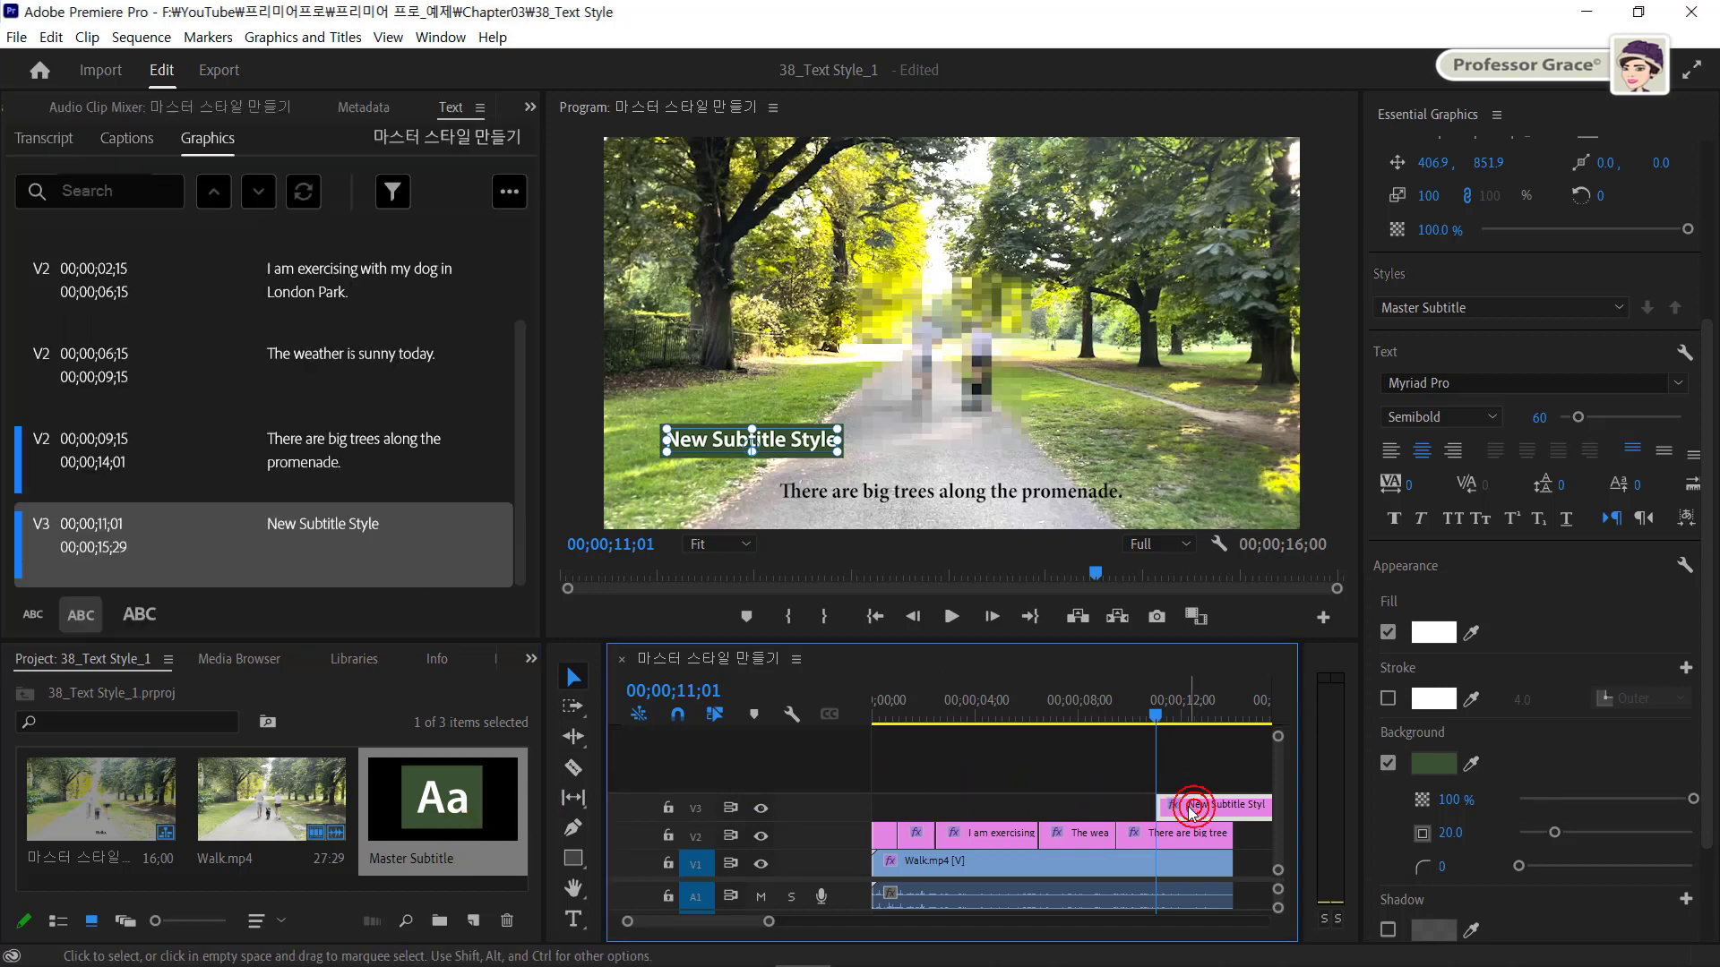
{"action": "key", "text": "Delete"}
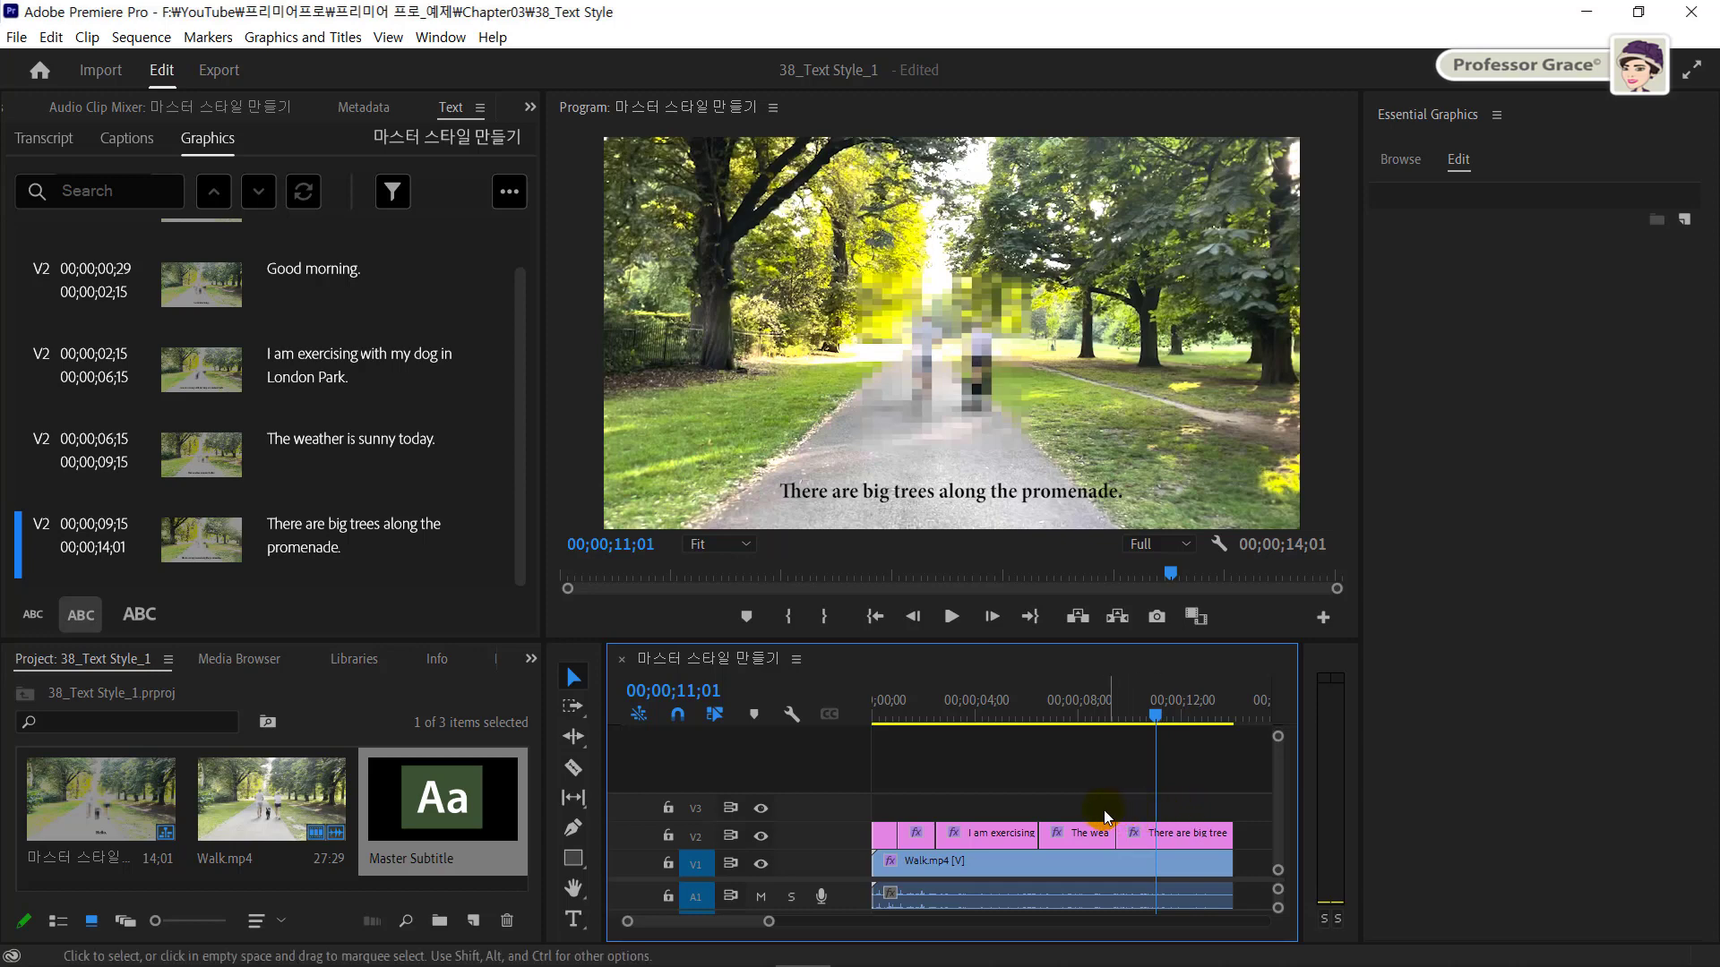
{"action": "left_click_drag", "start_coordinate": [888, 813], "coordinate": [1156, 834]}
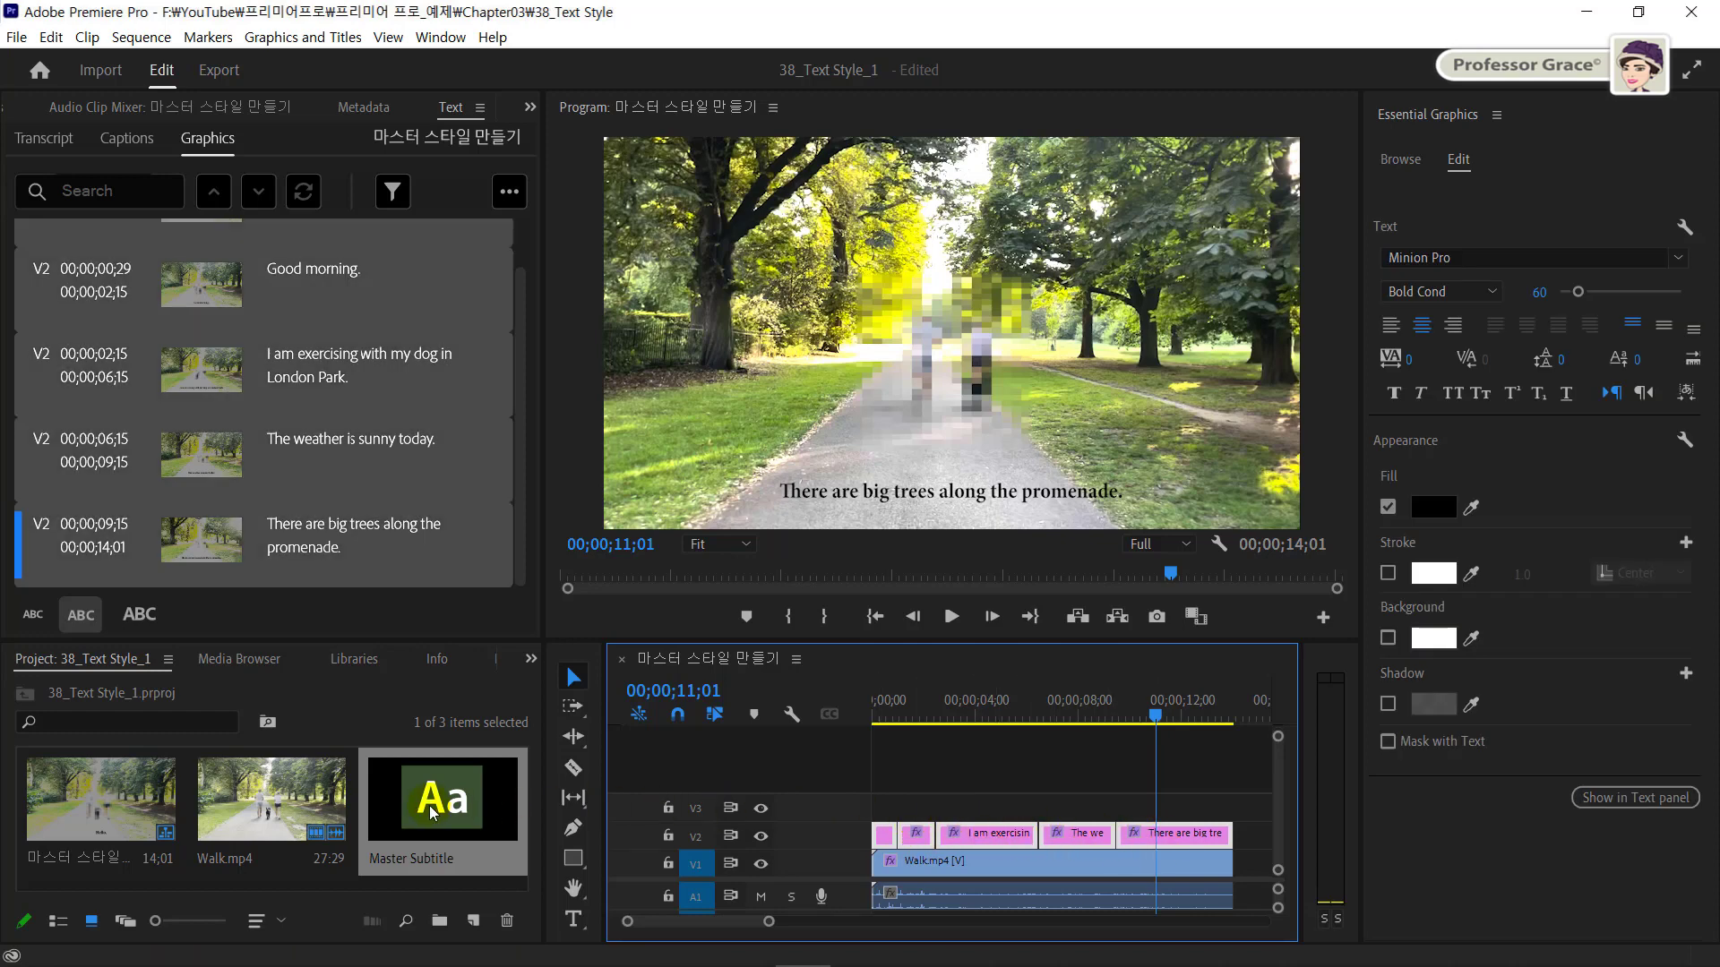
{"action": "left_click_drag", "start_coordinate": [433, 813], "coordinate": [893, 842]}
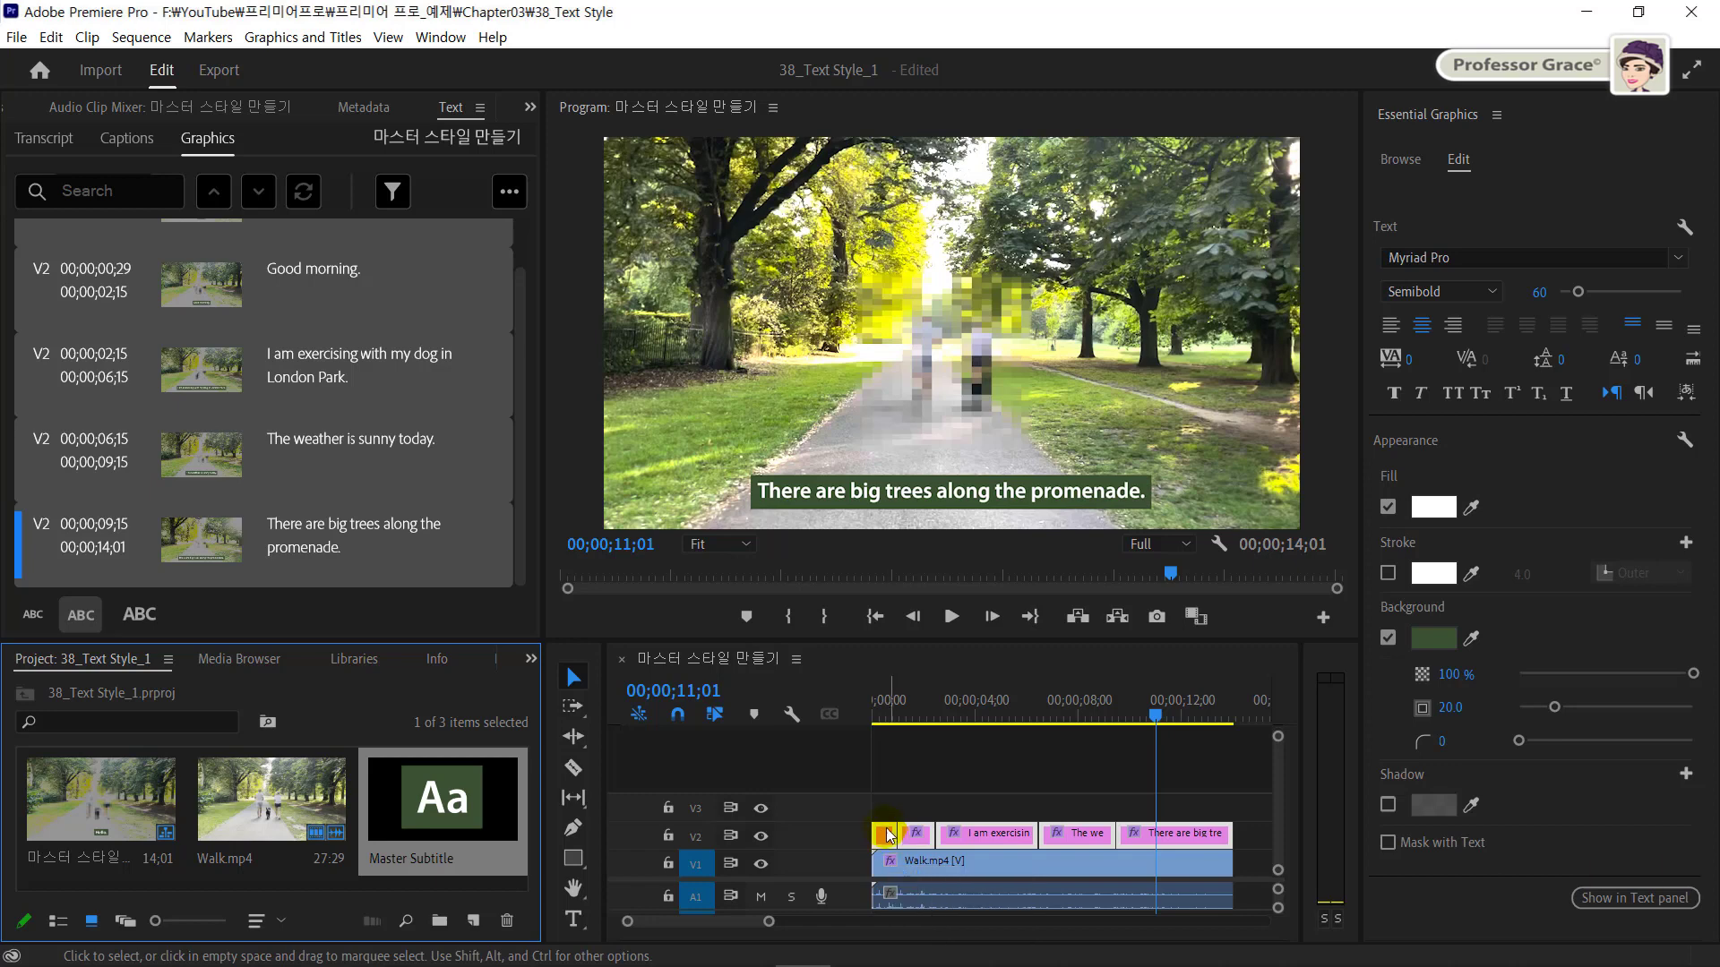
Maximize the Program monitor and play the sequence from the beginning to review the restyled subtitles
{"action": "left_click", "coordinate": [588, 106]}
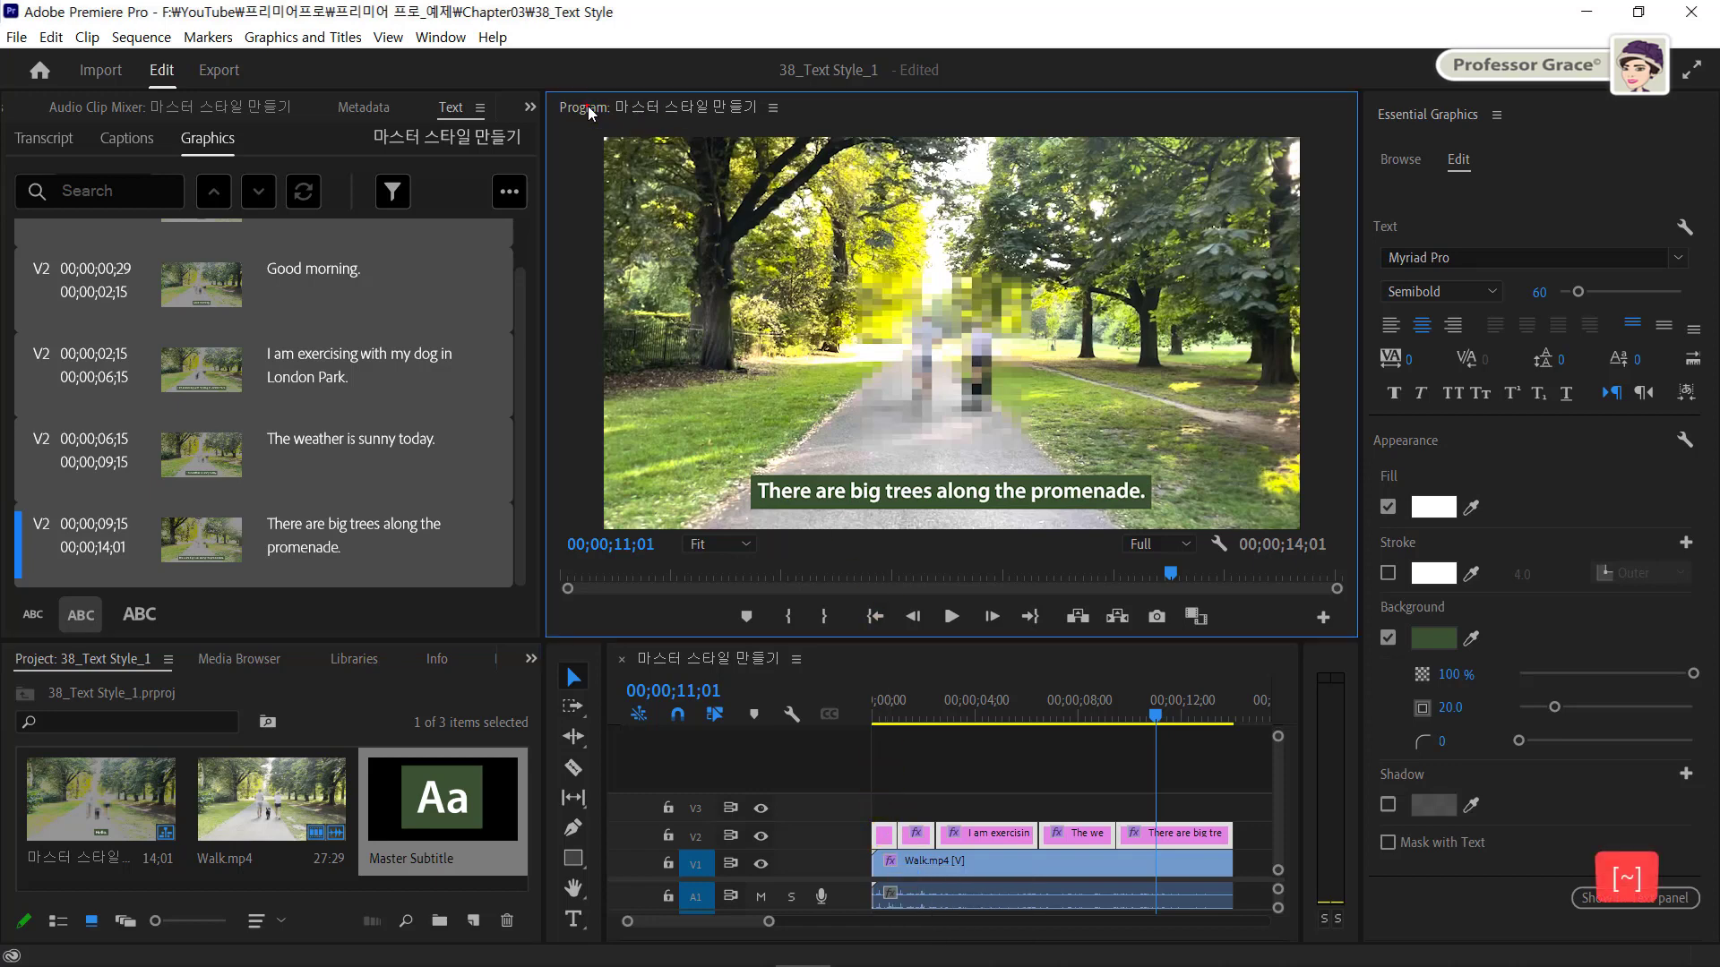
{"action": "key", "text": "grave"}
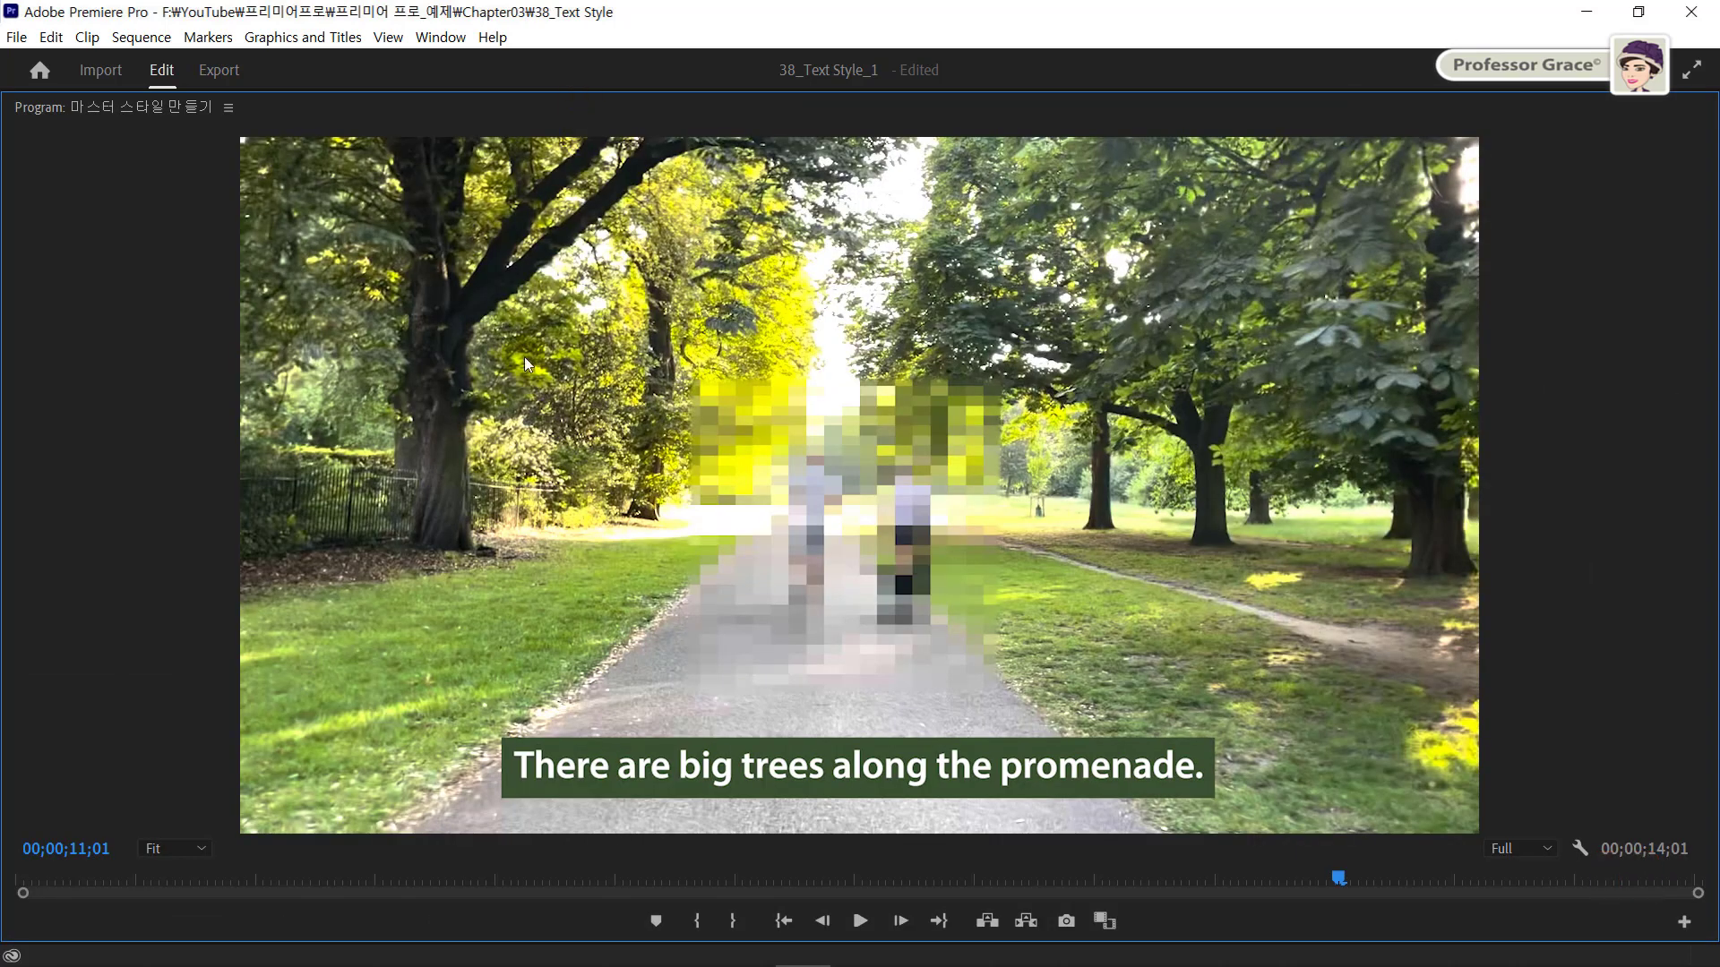
{"action": "key", "text": "Home"}
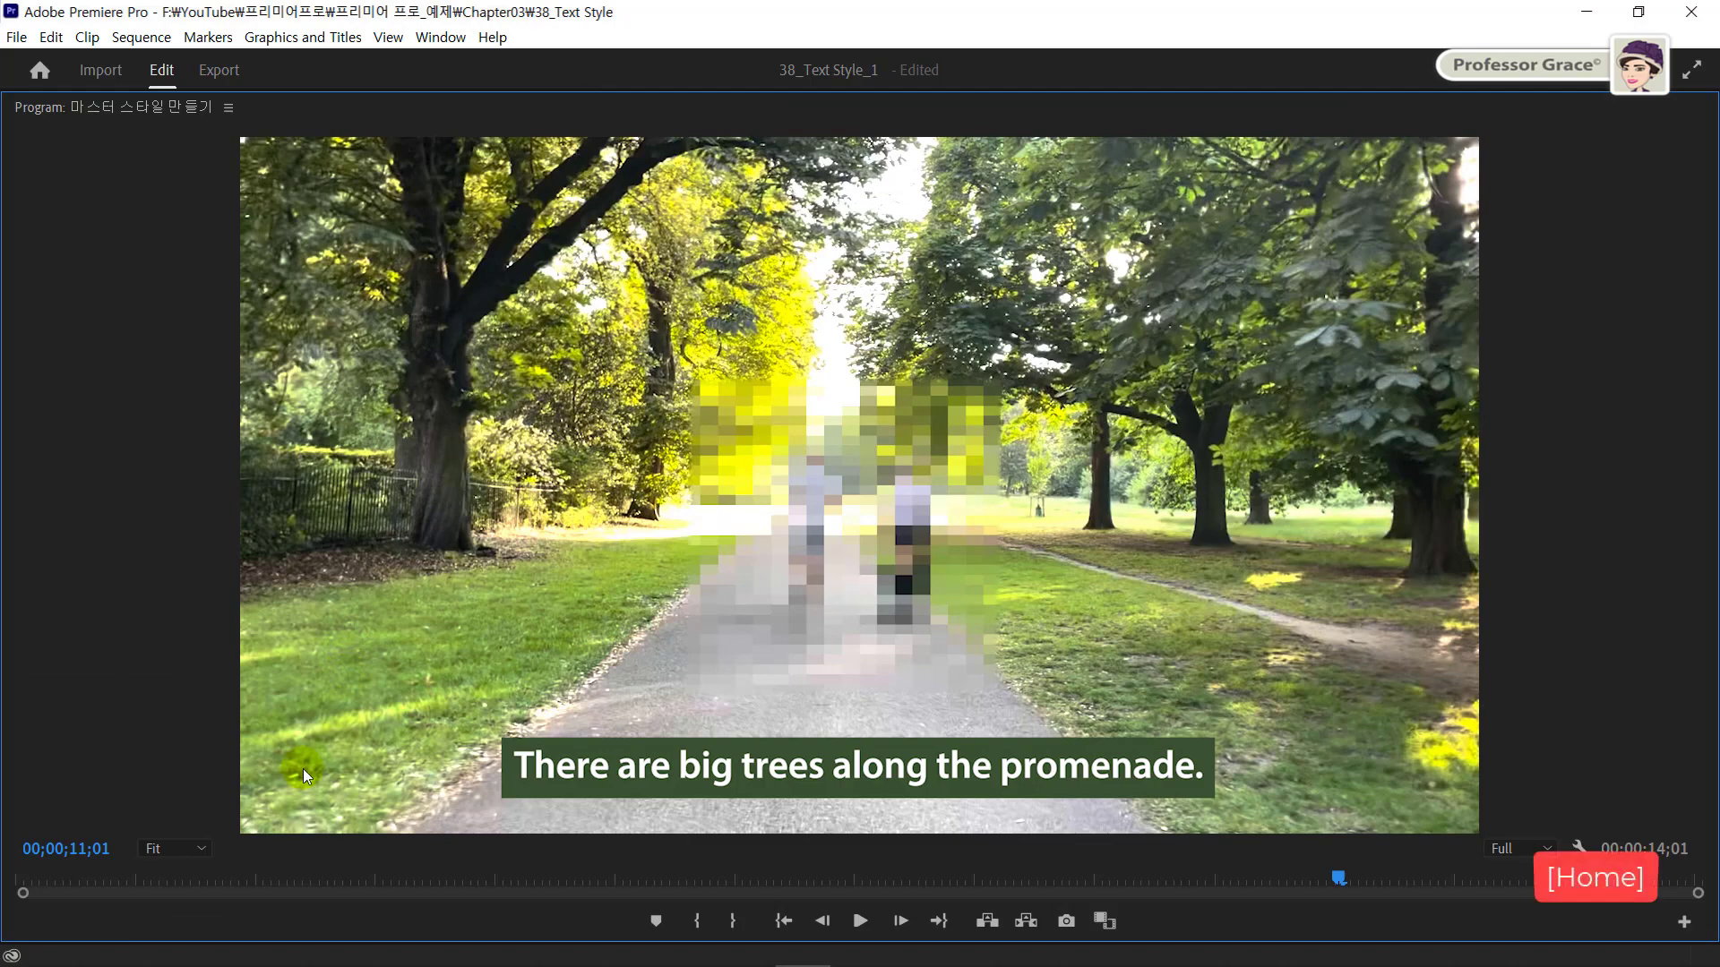
{"action": "left_click_drag", "start_coordinate": [274, 886], "coordinate": [256, 867]}
{"action": "key", "text": "Home"}
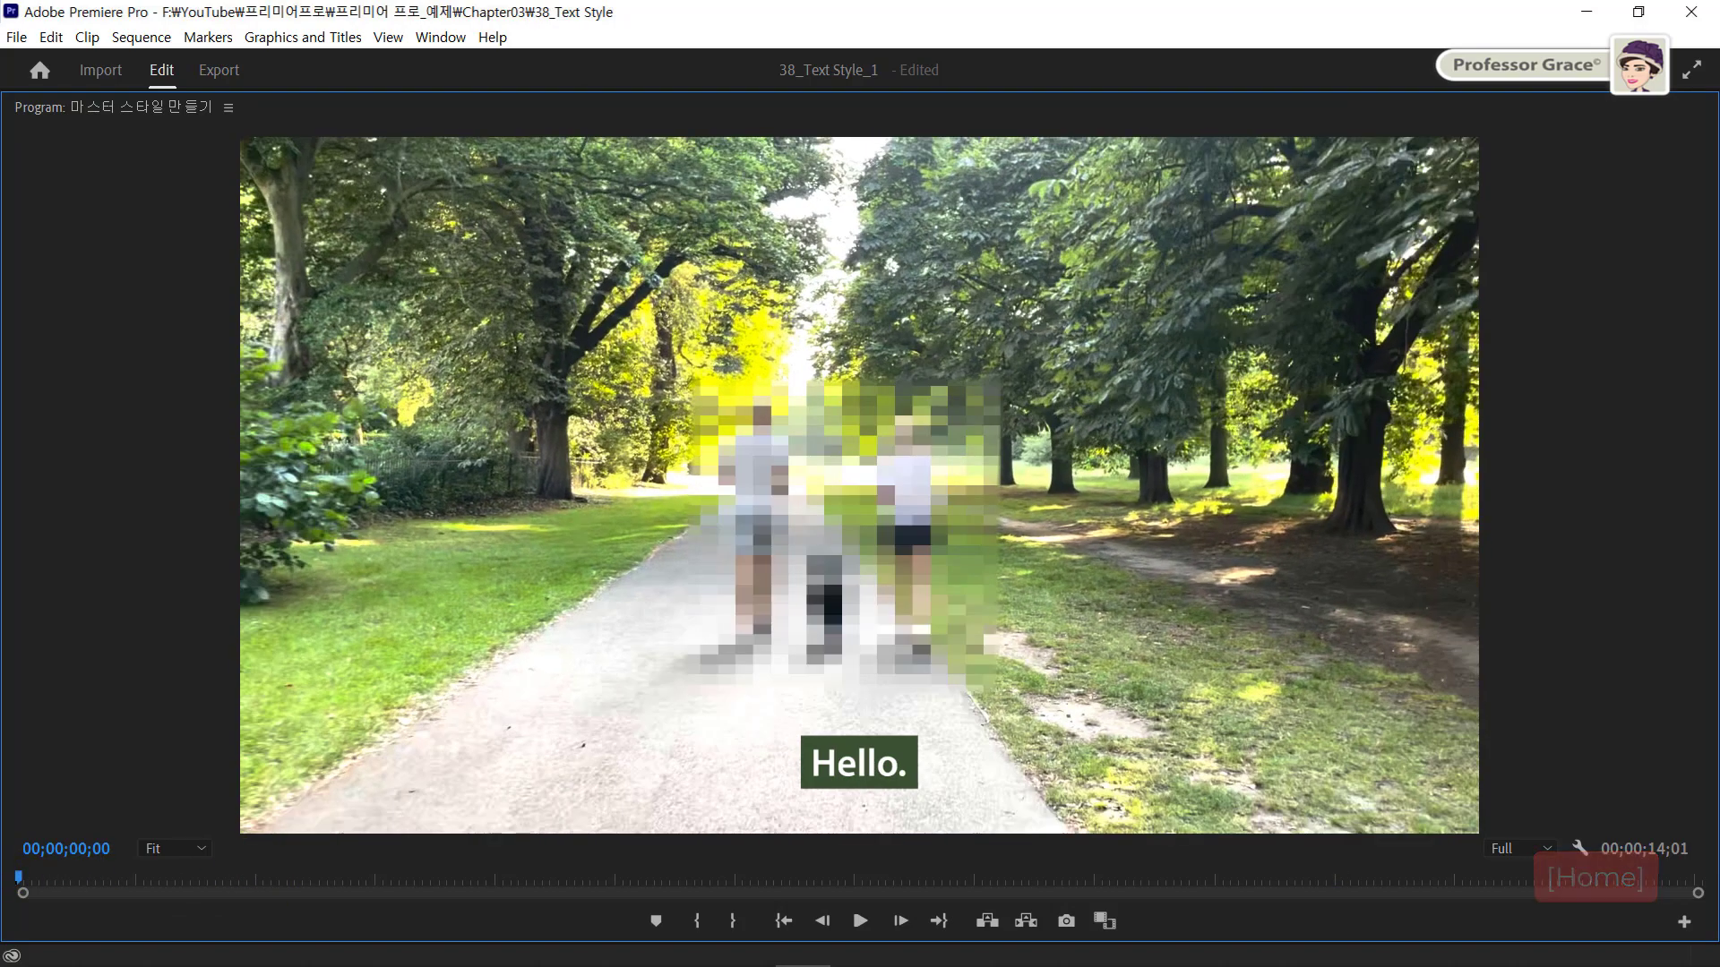
{"action": "key", "text": "space"}
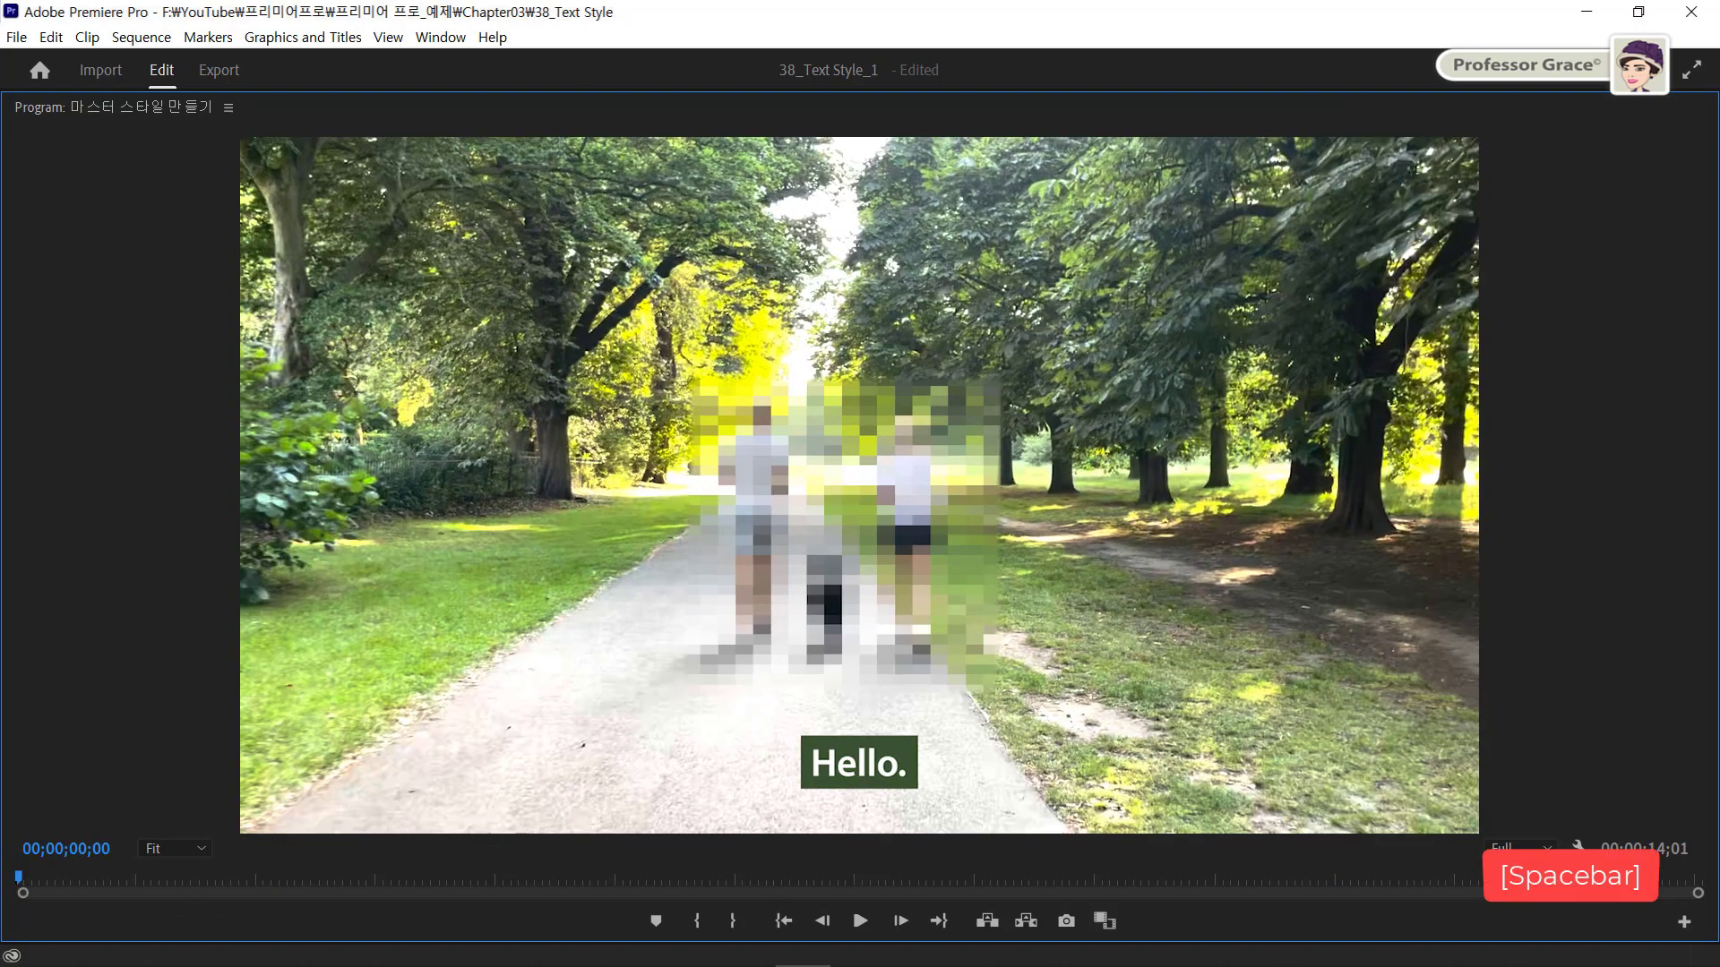